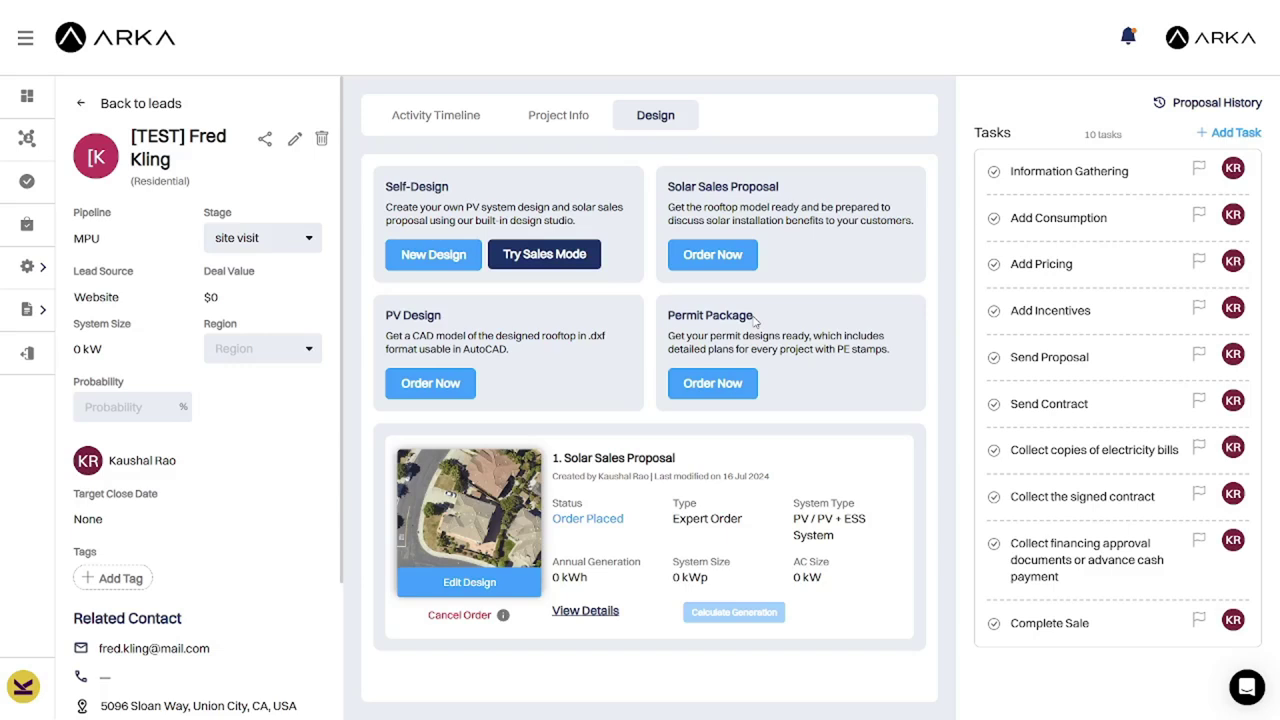
Start a Permit Package order for a Roof Mount system with a battery added.
click(708, 385)
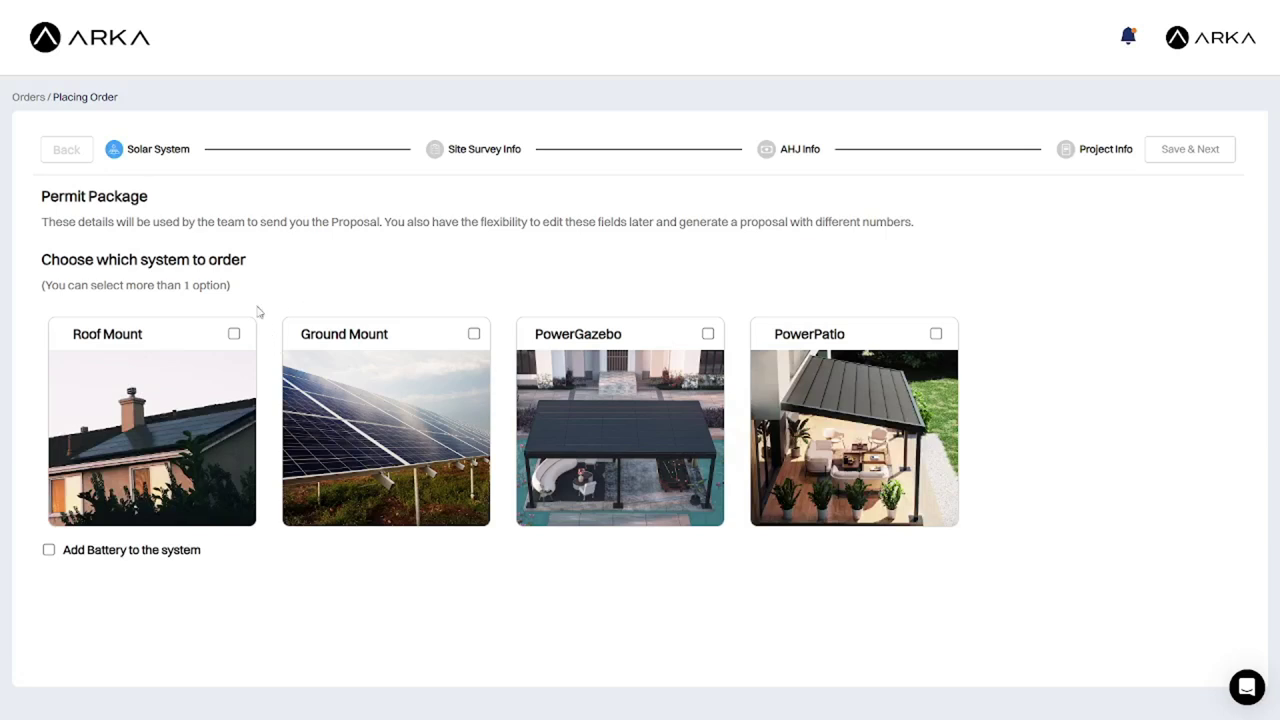
click(234, 334)
click(49, 551)
Save the Roof Mount and battery choice, then enter the home owner's full name in the site survey.
click(1200, 153)
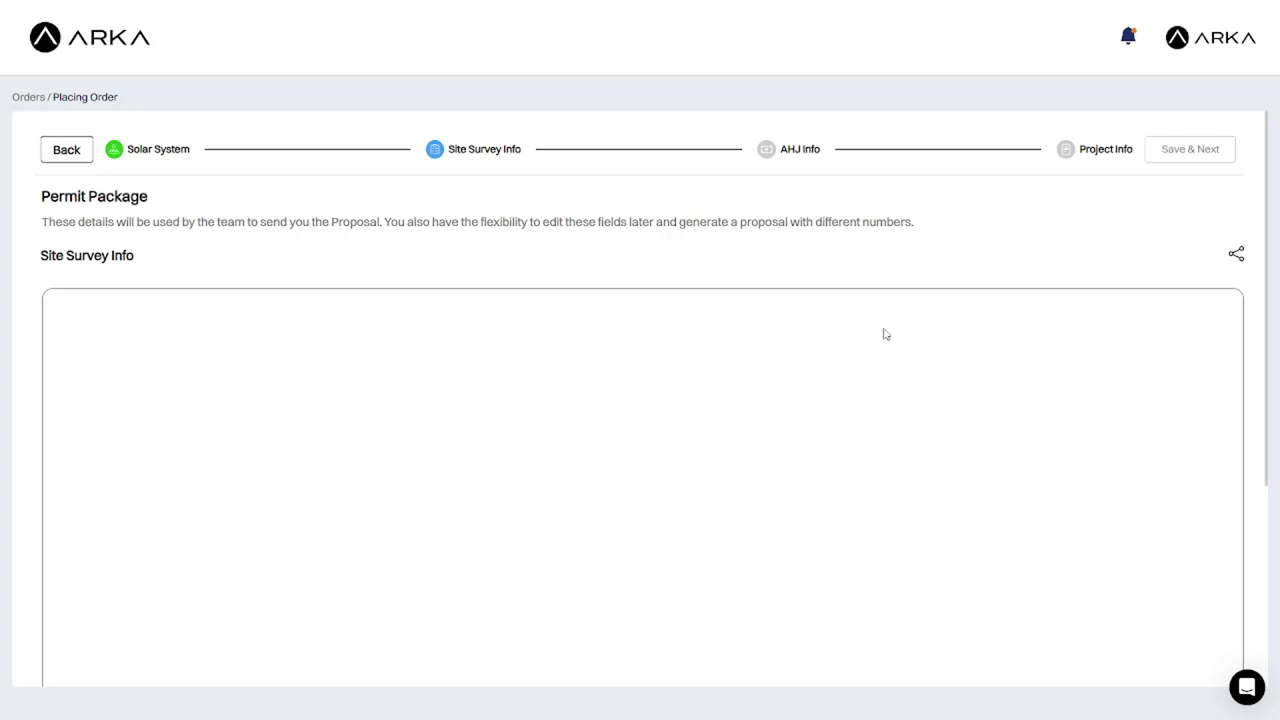
scroll(895, 399, down, 2)
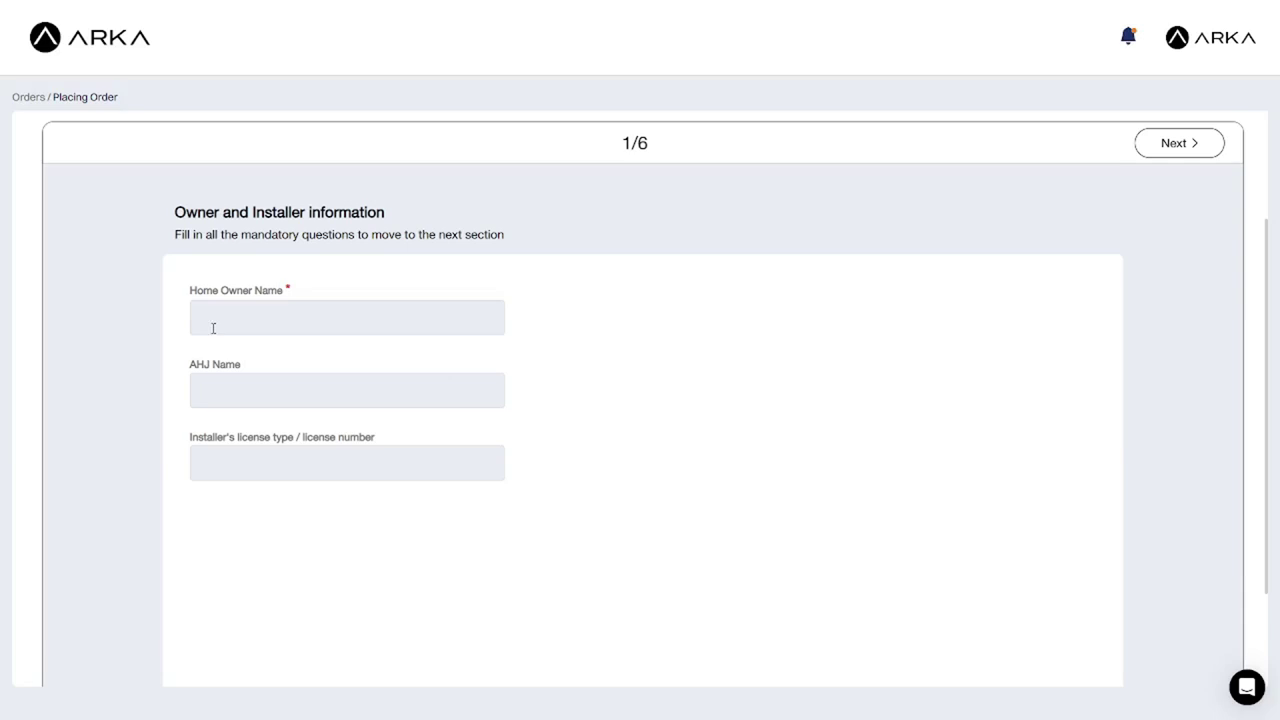
click(225, 321)
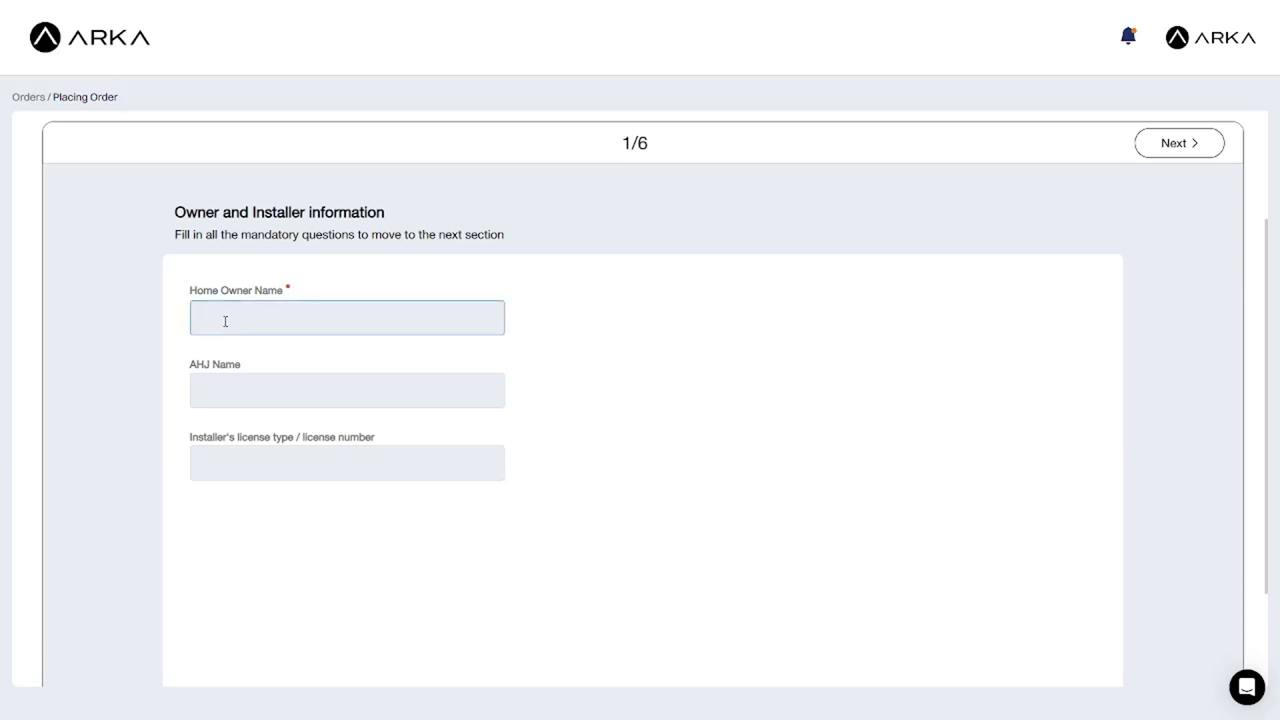
Set the roof frame to Rafter, 2x4 size, with 14-inch spacing.
click(1210, 155)
scroll(214, 363, down, 2)
click(197, 381)
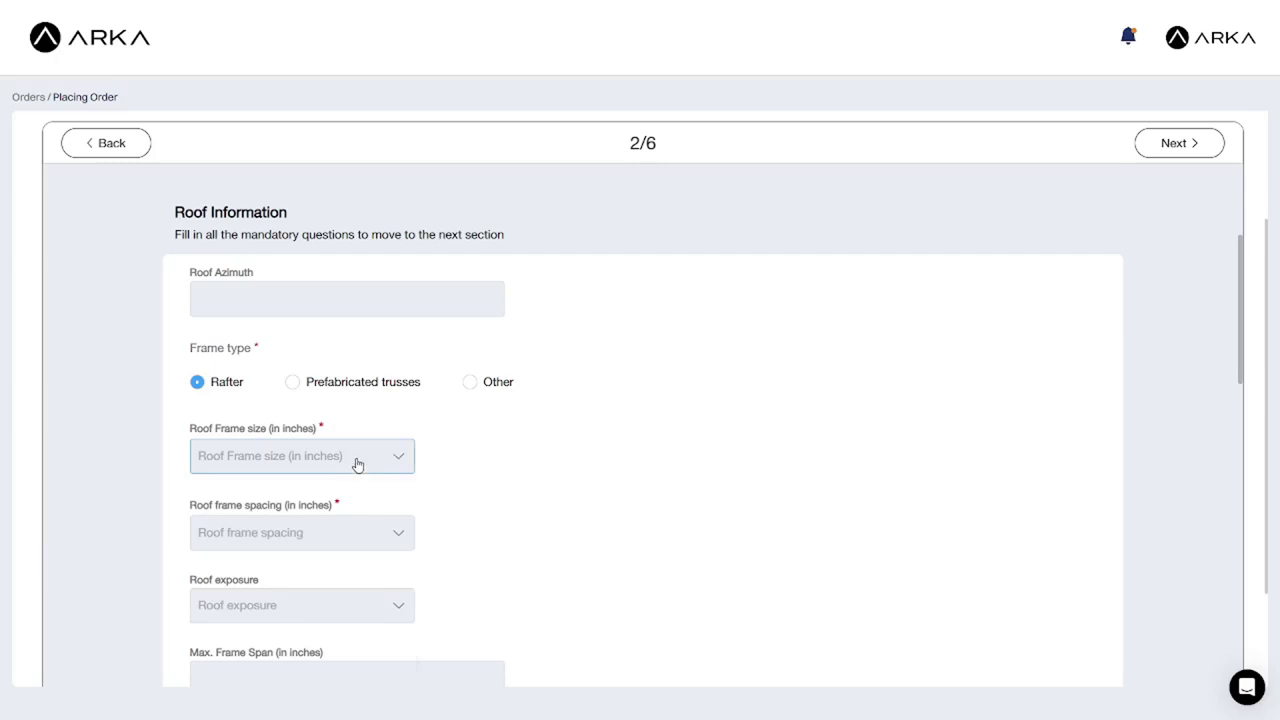
click(357, 458)
click(290, 497)
click(283, 535)
click(257, 606)
Enter Acme Racks as racking manufacturer with model ACME-400-29.
scroll(546, 380, down, 3)
scroll(546, 380, down, 1)
click(347, 337)
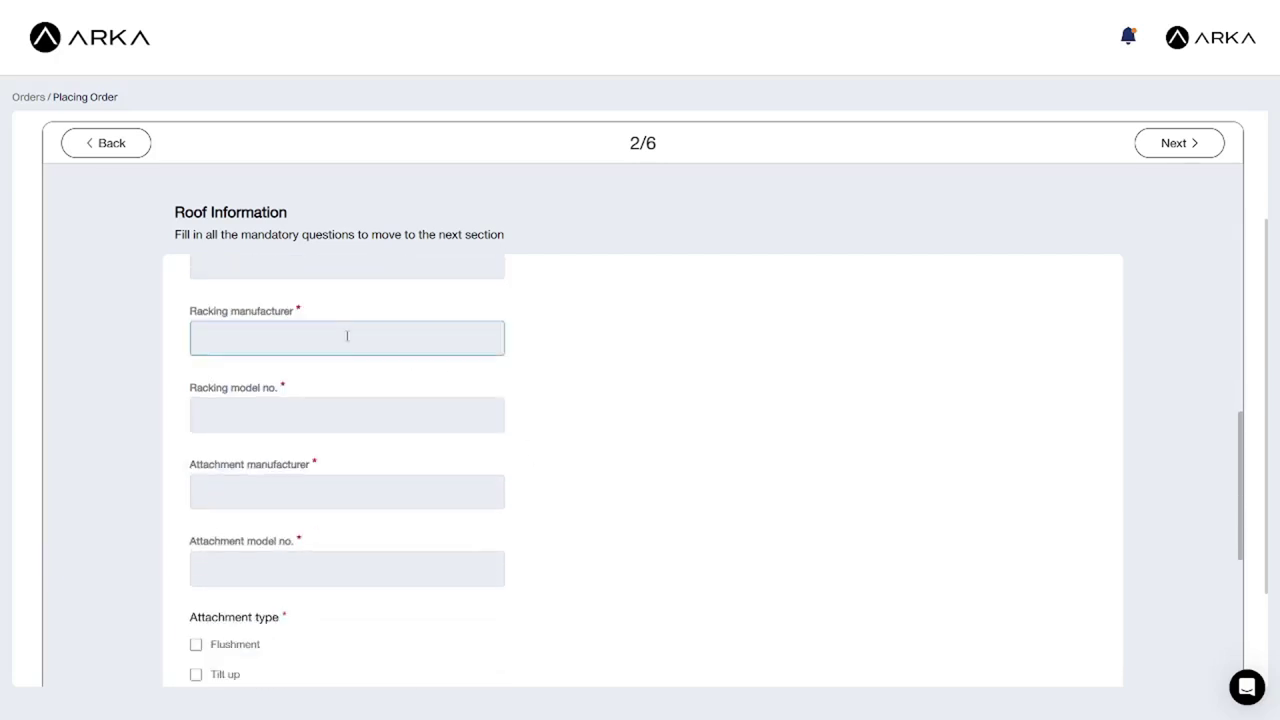
text(Acme Racks)
click(352, 412)
text(ACME-400-29)
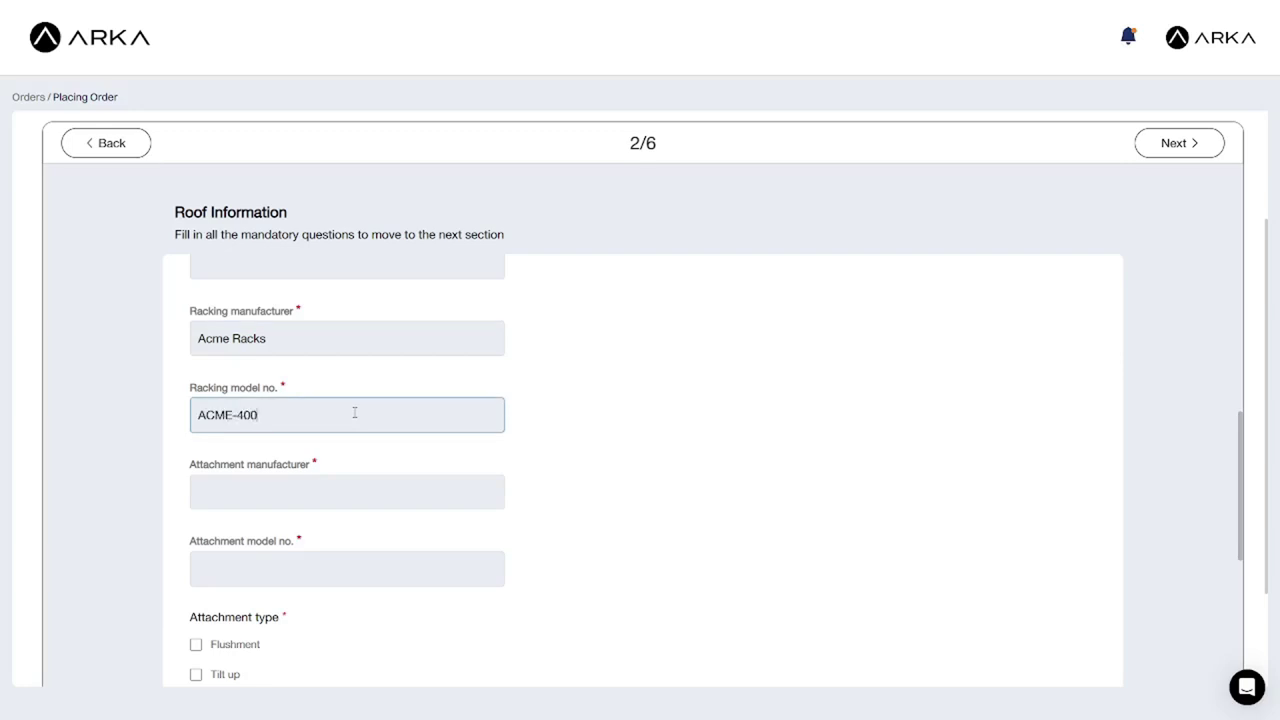
Enter attachment manufacturer Acme Racks, model ACME-200i-29, Flushment type and 48-inch spacing.
click(265, 500)
text(Acme Racks)
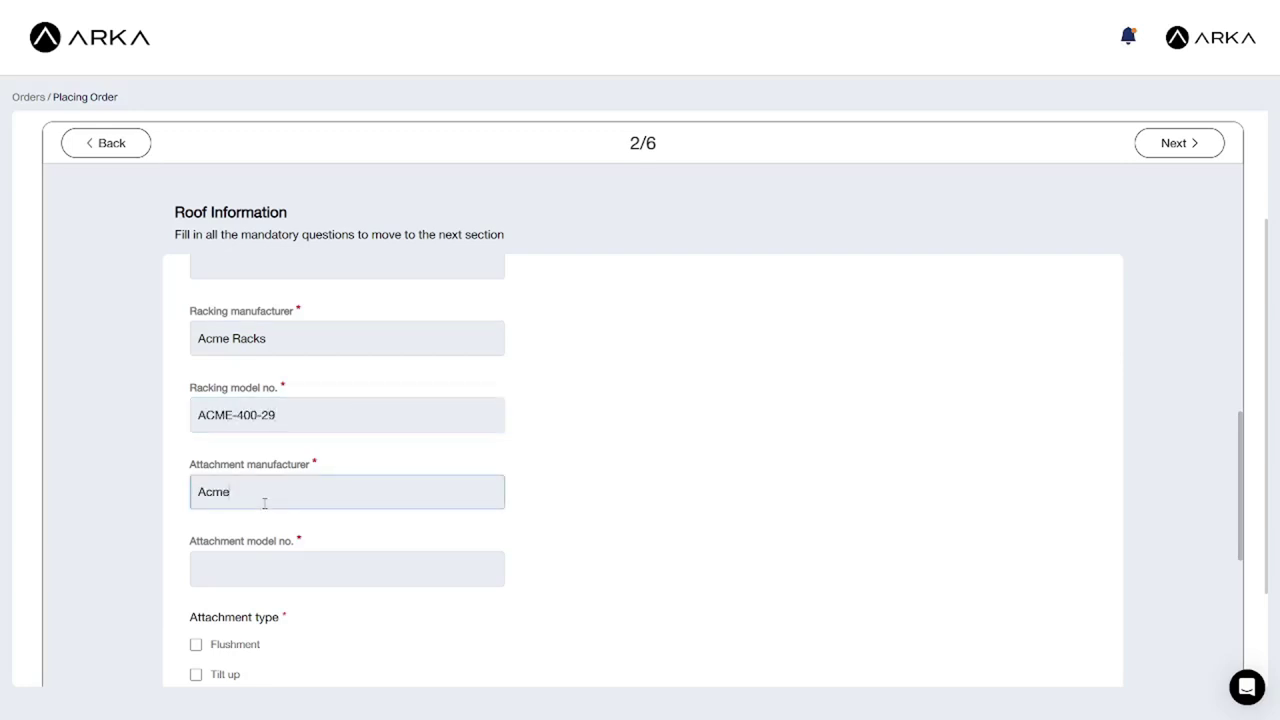
key(Tab)
text(ACME-200)
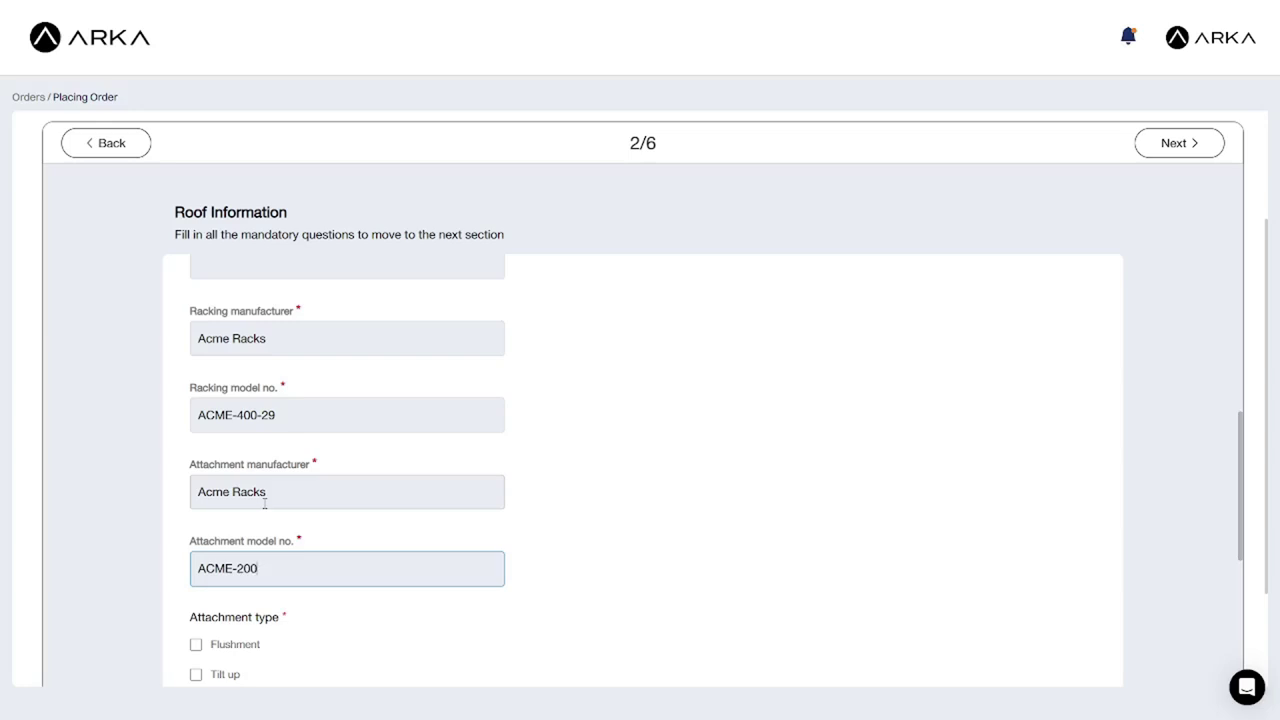
text(i-29)
scroll(265, 503, down, 3)
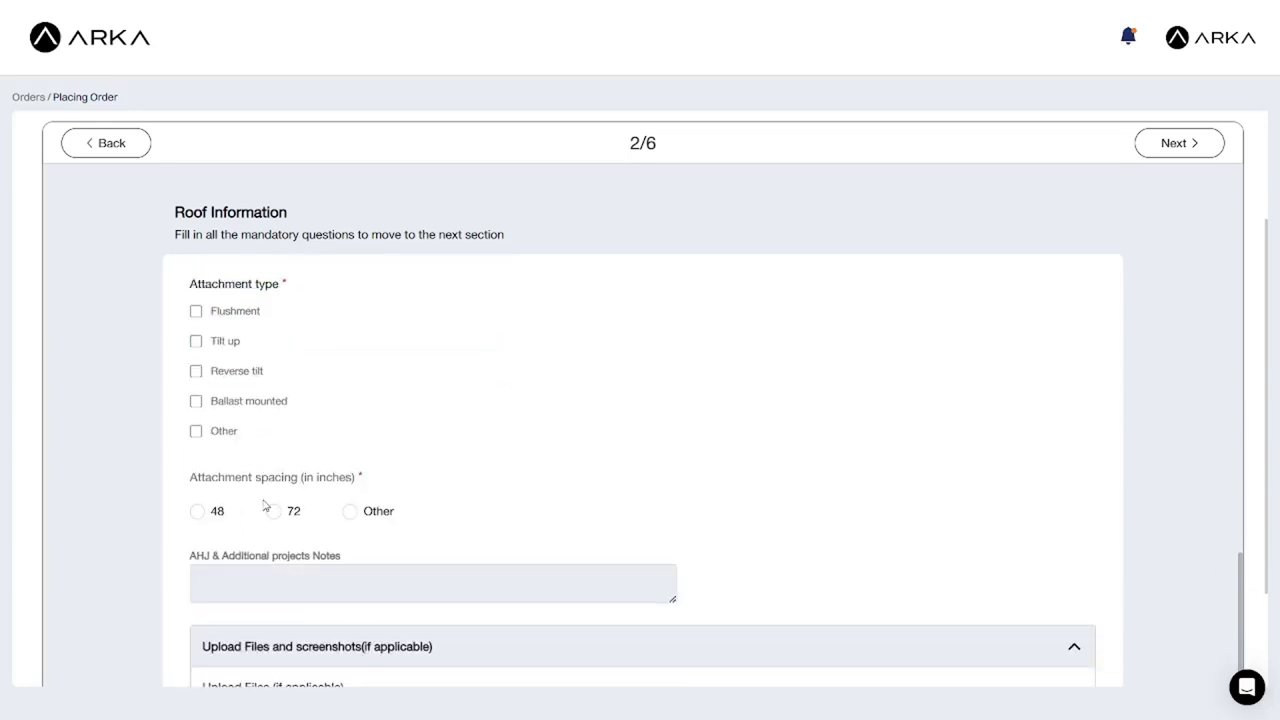
click(195, 309)
click(196, 509)
scroll(573, 481, down, 1)
scroll(573, 481, down, 1)
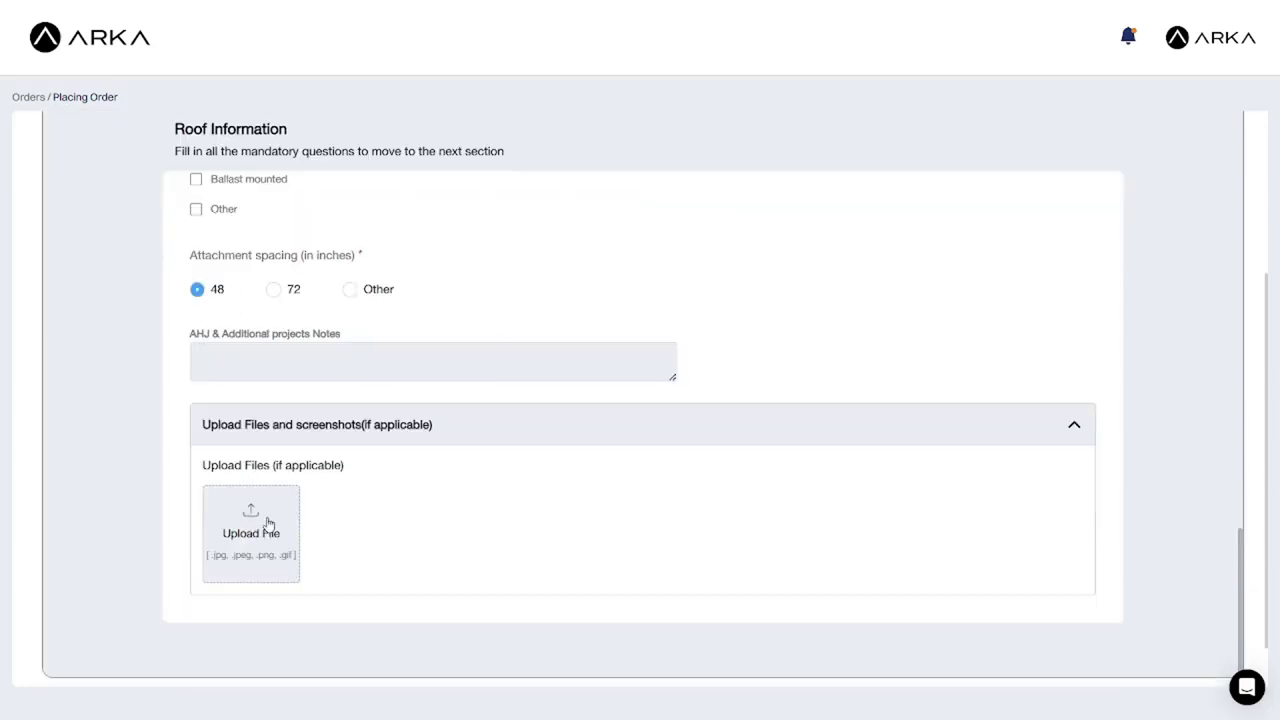
scroll(920, 363, up, 10)
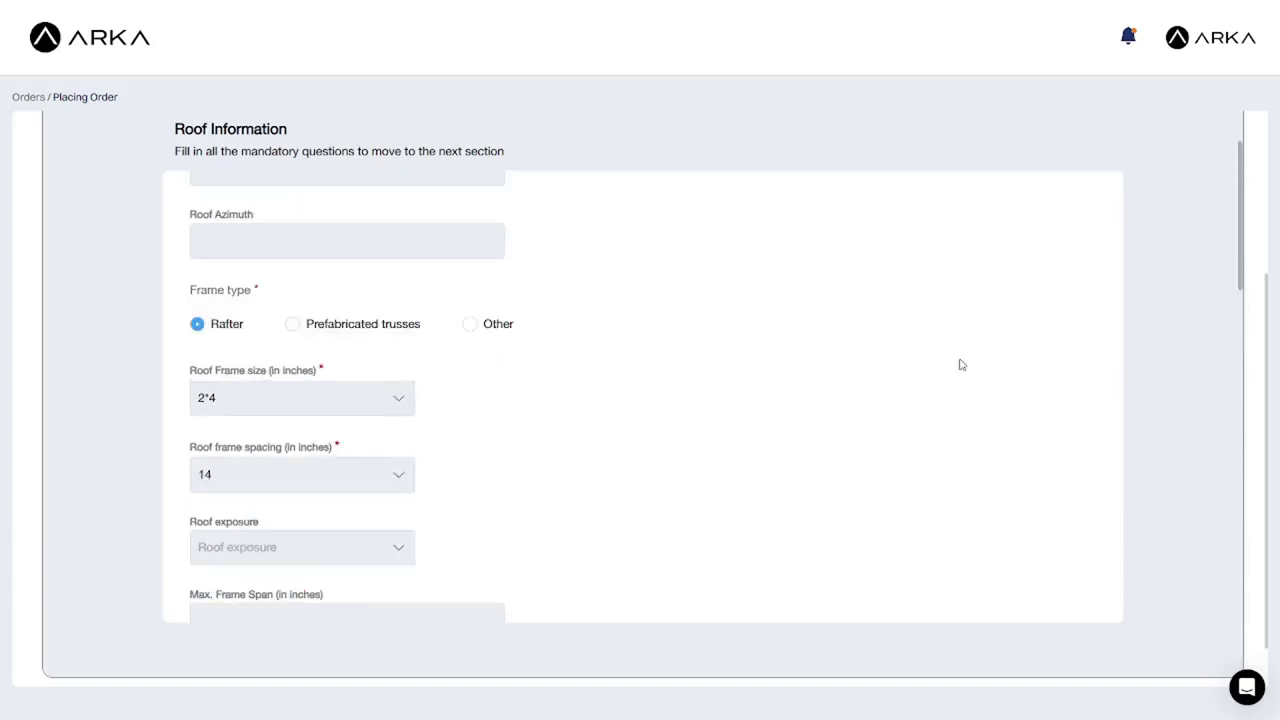
Enter module details: REC manufacturer, 400 Wp, 4 modules.
click(1179, 146)
click(395, 323)
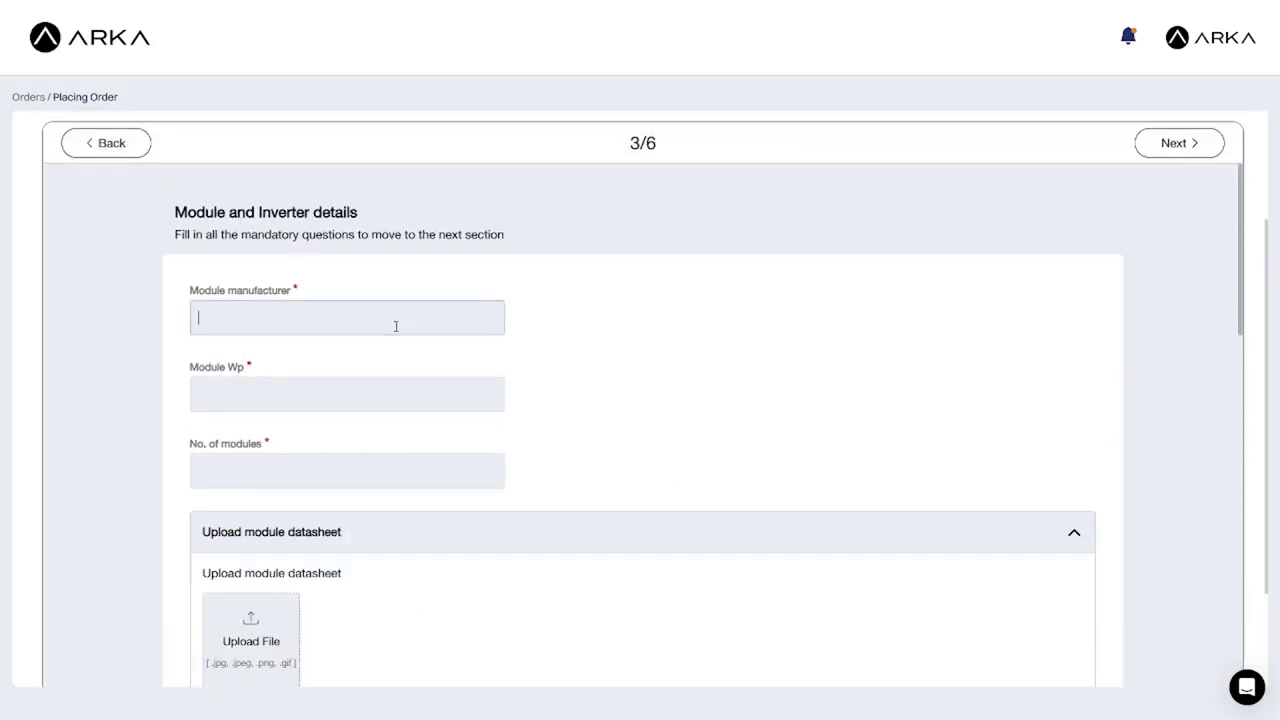
text(REC)
key(Tab)
text(400)
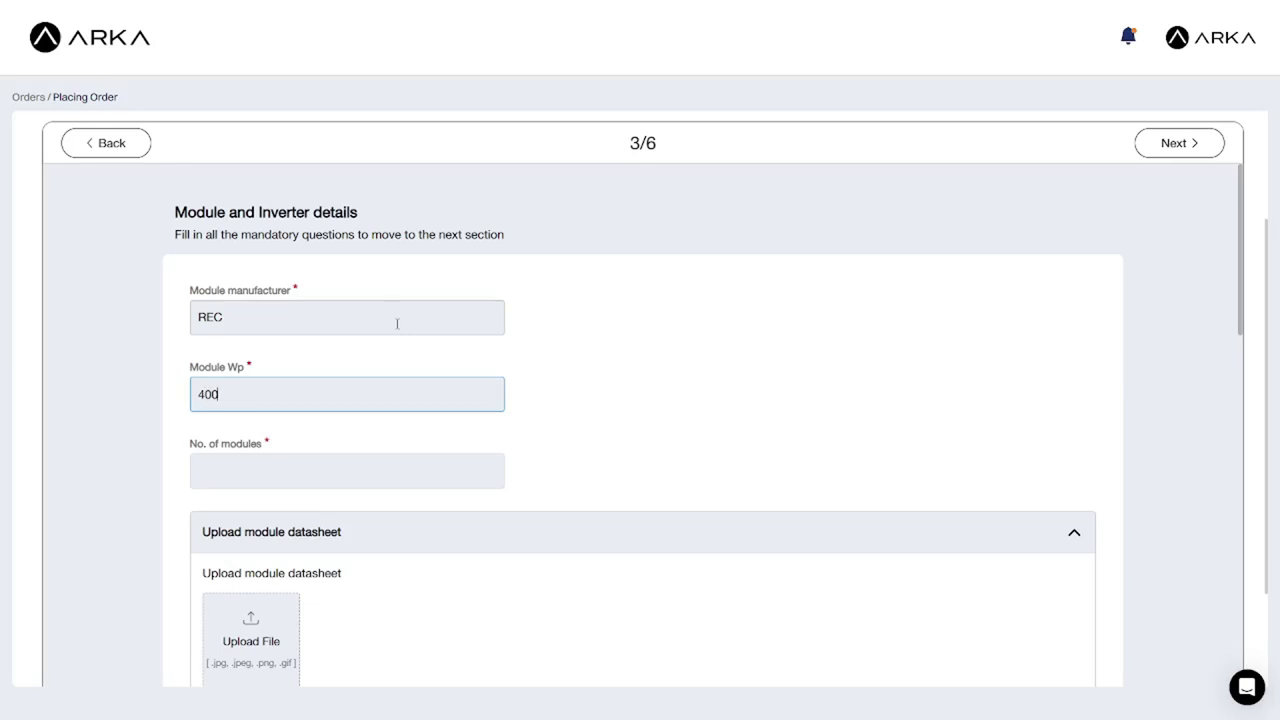
key(Tab)
text(4)
key(Tab)
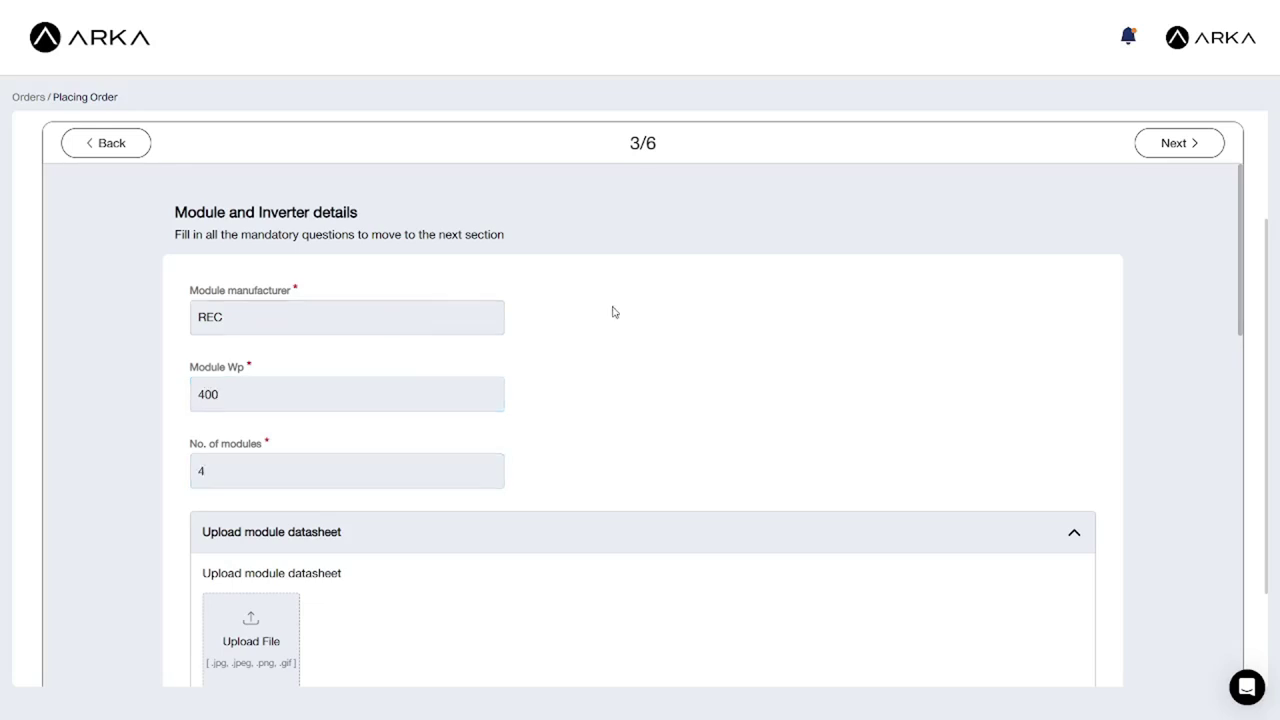
Enter inverter details: Enphase, 0.33 kW, 4 inverters.
scroll(611, 311, down, 4)
click(352, 337)
text(Enphase)
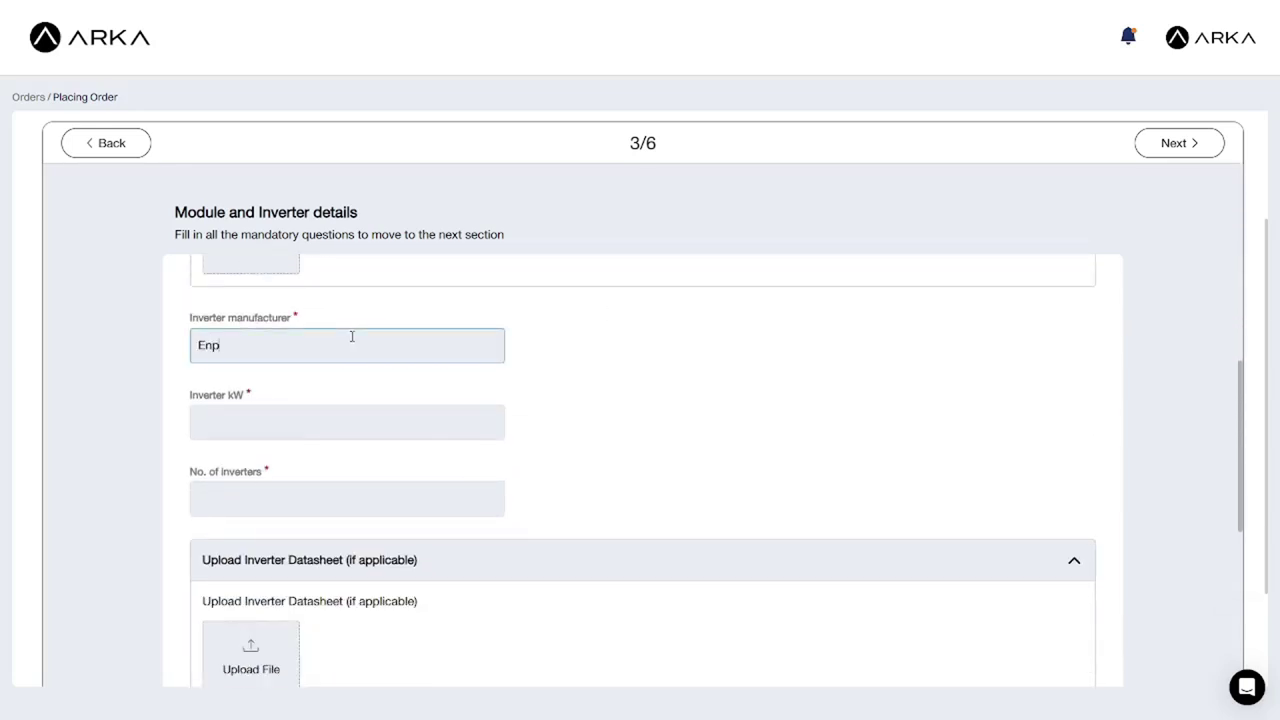
click(334, 429)
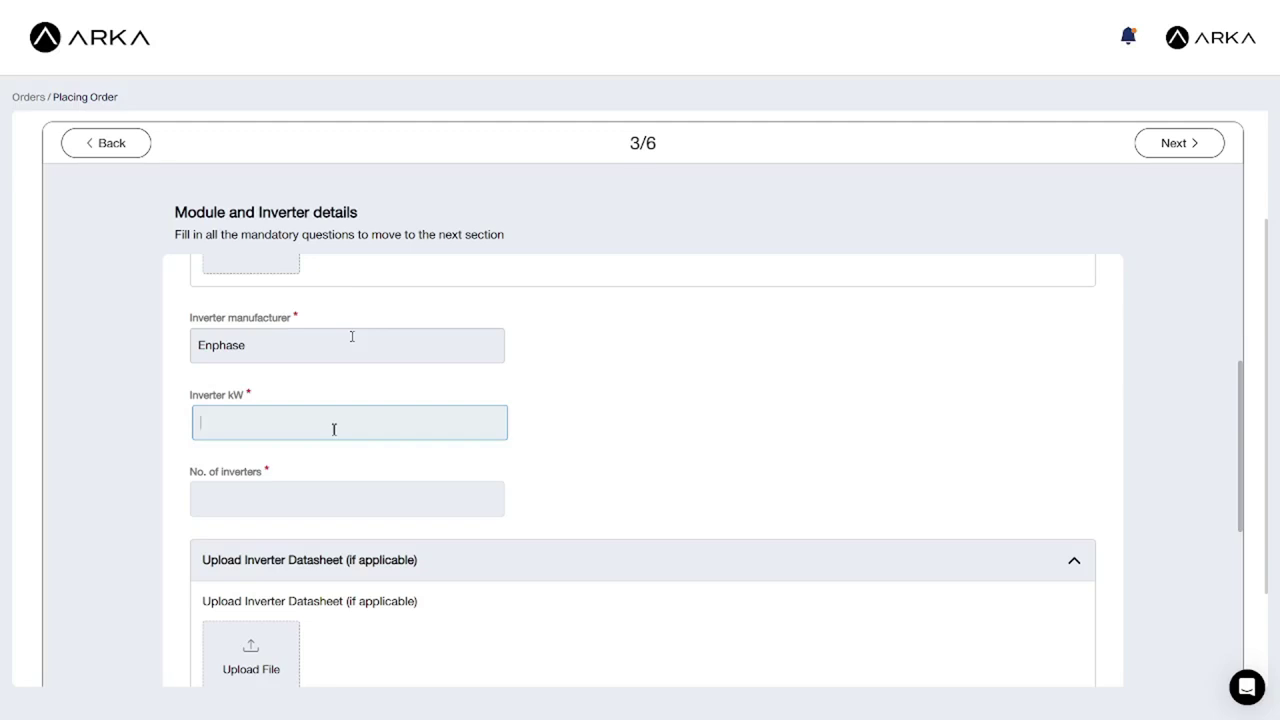
text(0.33)
key(Tab)
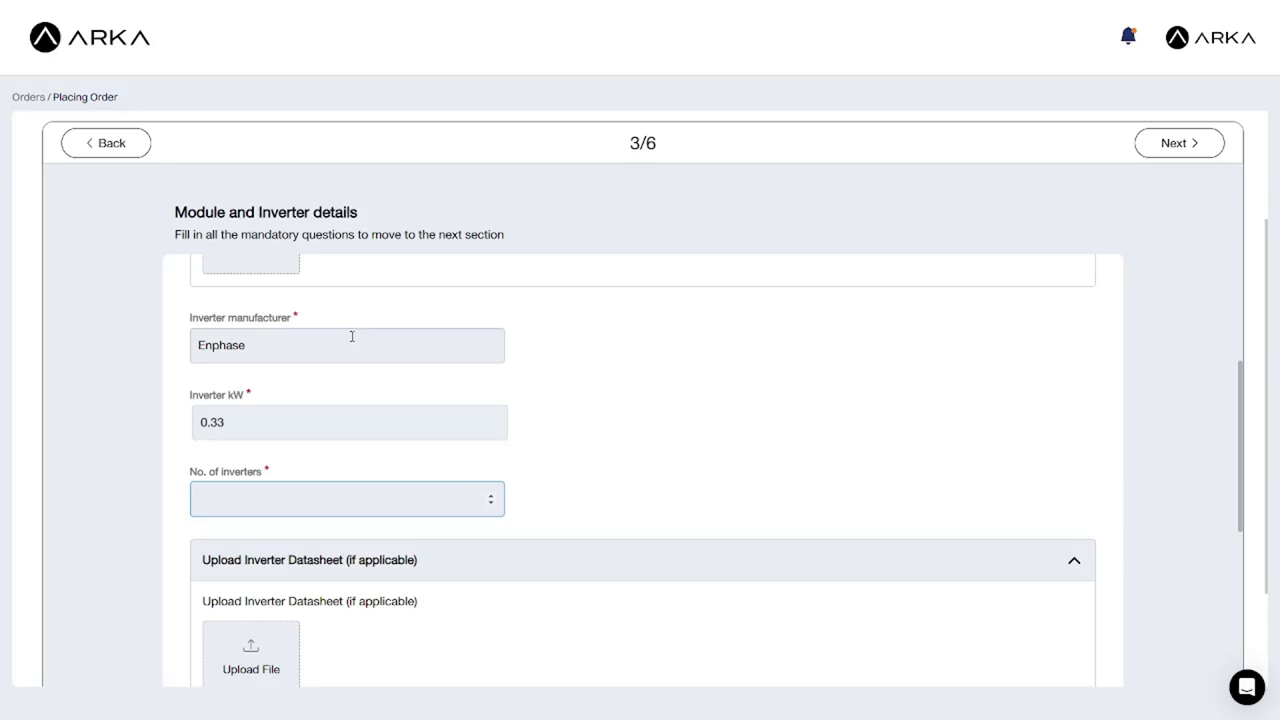
click(334, 429)
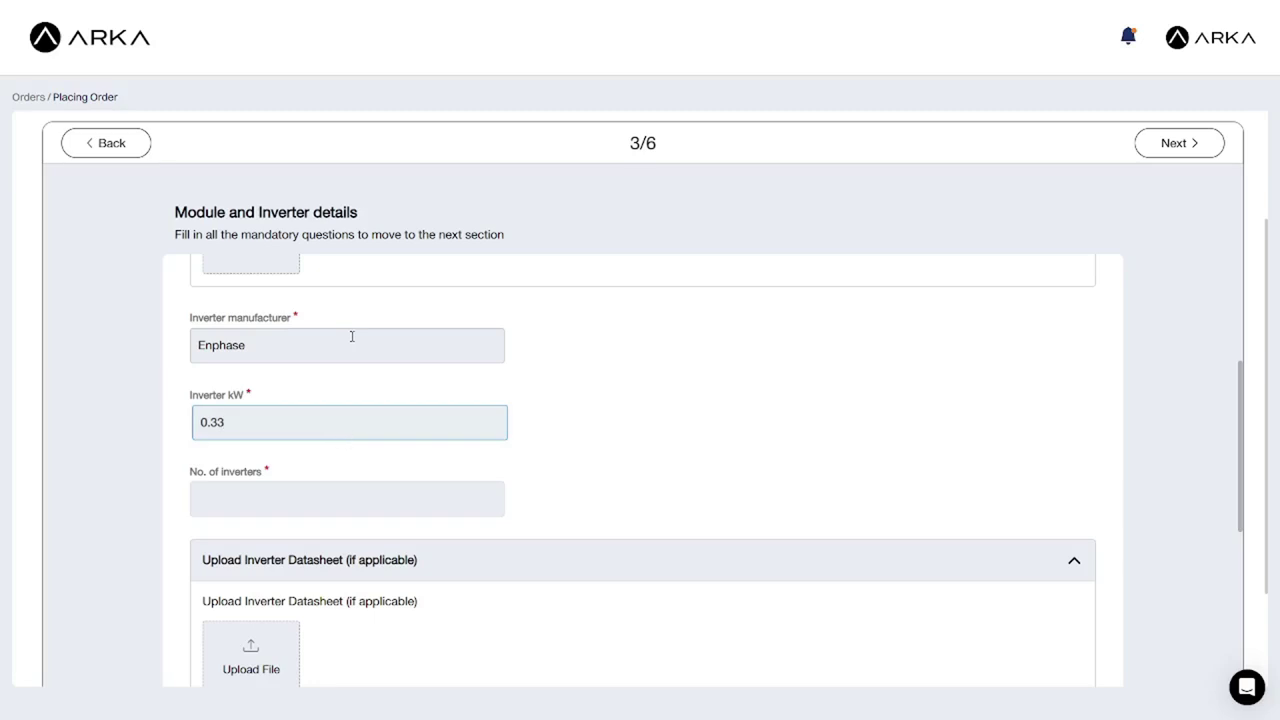
key(Tab)
text(4)
key(Return)
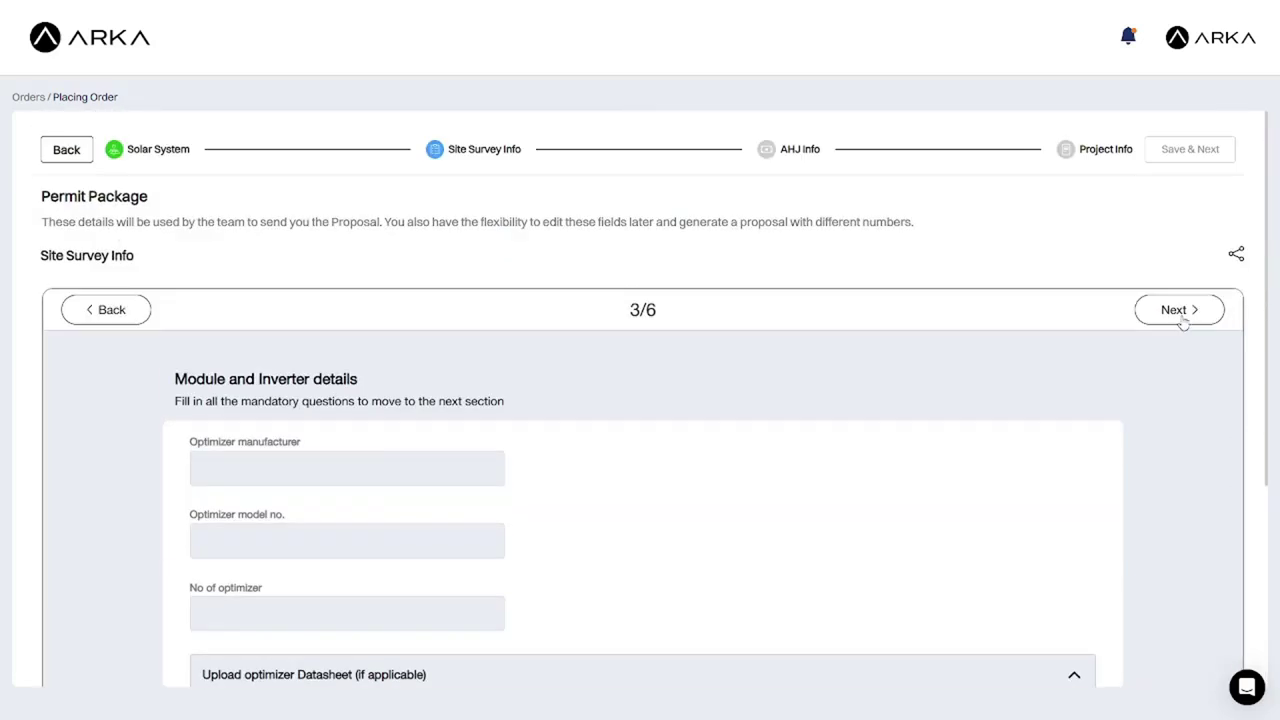
Enter a Tesla Powerwall 2 battery with 10000 capacity.
click(1180, 311)
click(315, 494)
text(Tesla)
key(Tab)
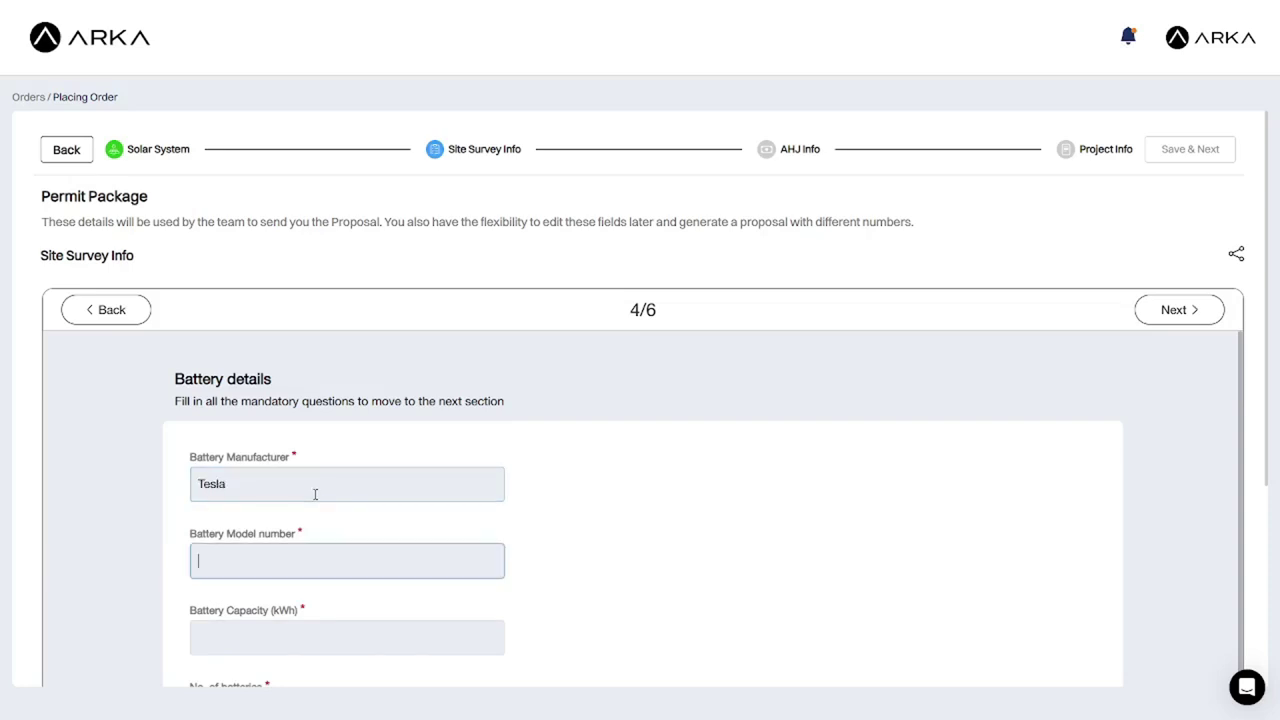
text(Powerwall 2)
key(Tab)
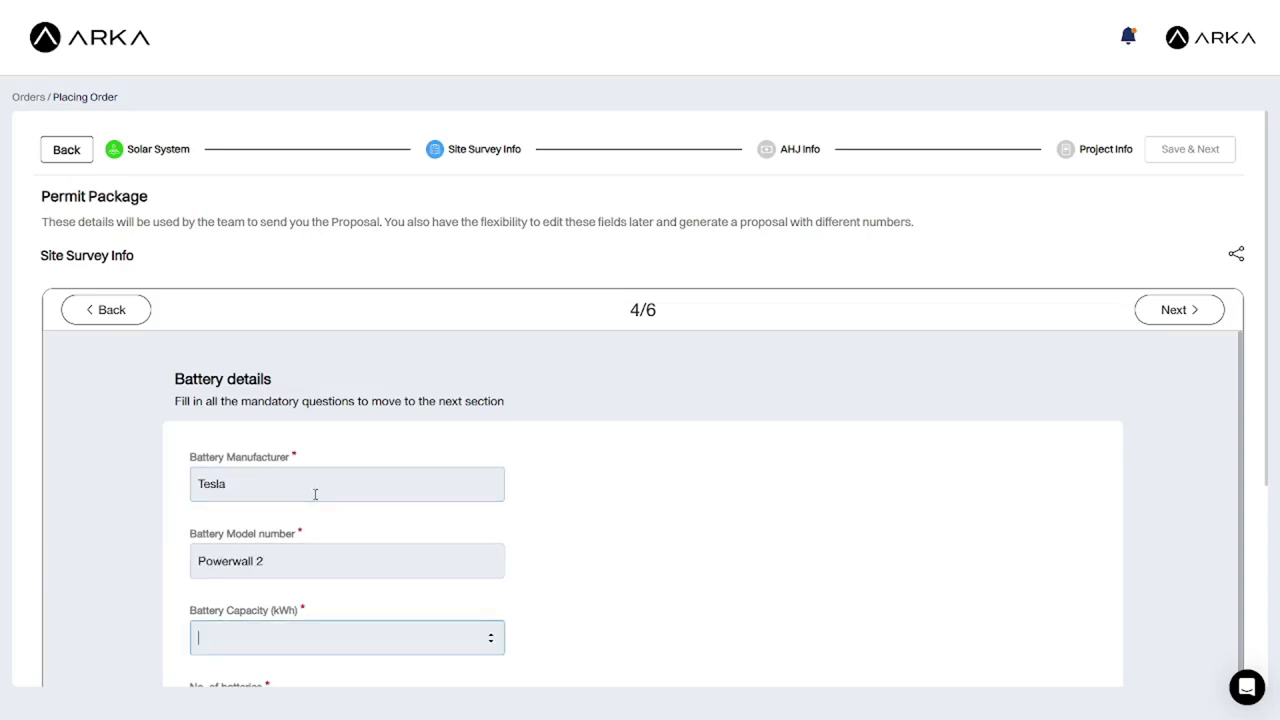
text(10000)
Set 2 batteries located in the Garage, upload the data sheet, and continue to step 5/6.
scroll(369, 620, down, 1)
click(369, 620)
text(2)
scroll(380, 609, down, 1)
click(363, 621)
text(Ga)
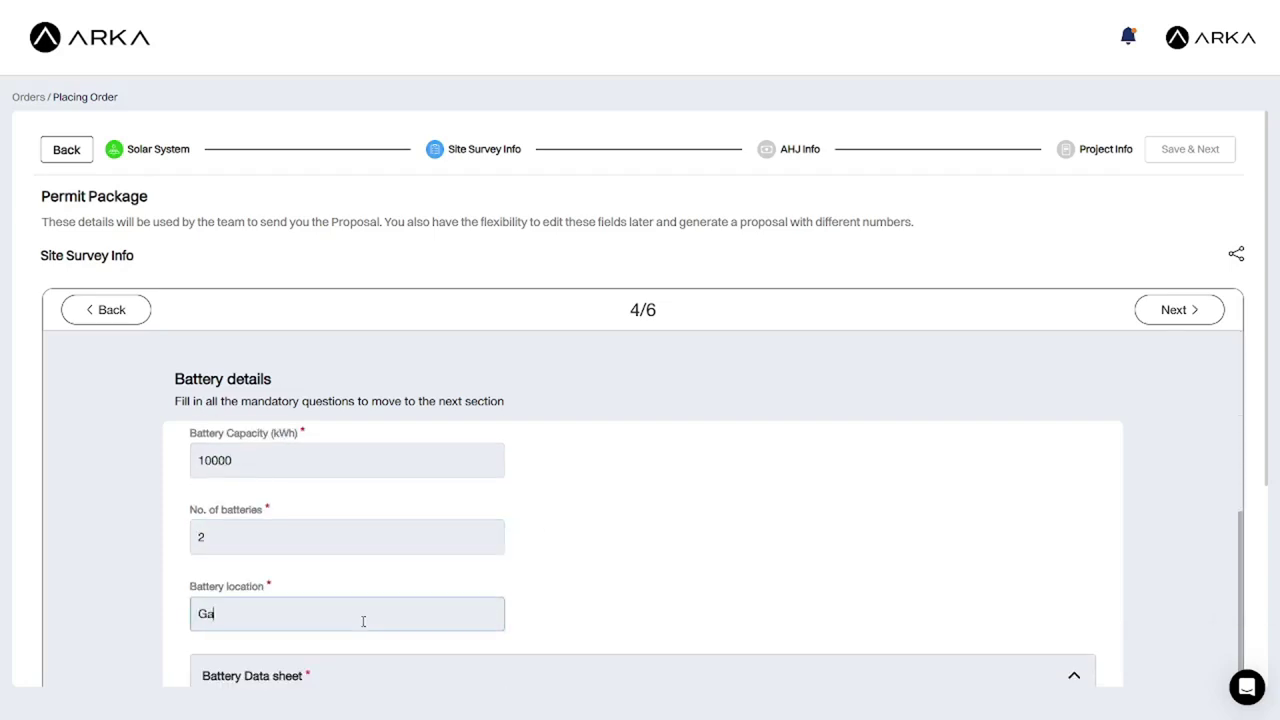
text(rage)
scroll(609, 586, down, 3)
click(586, 580)
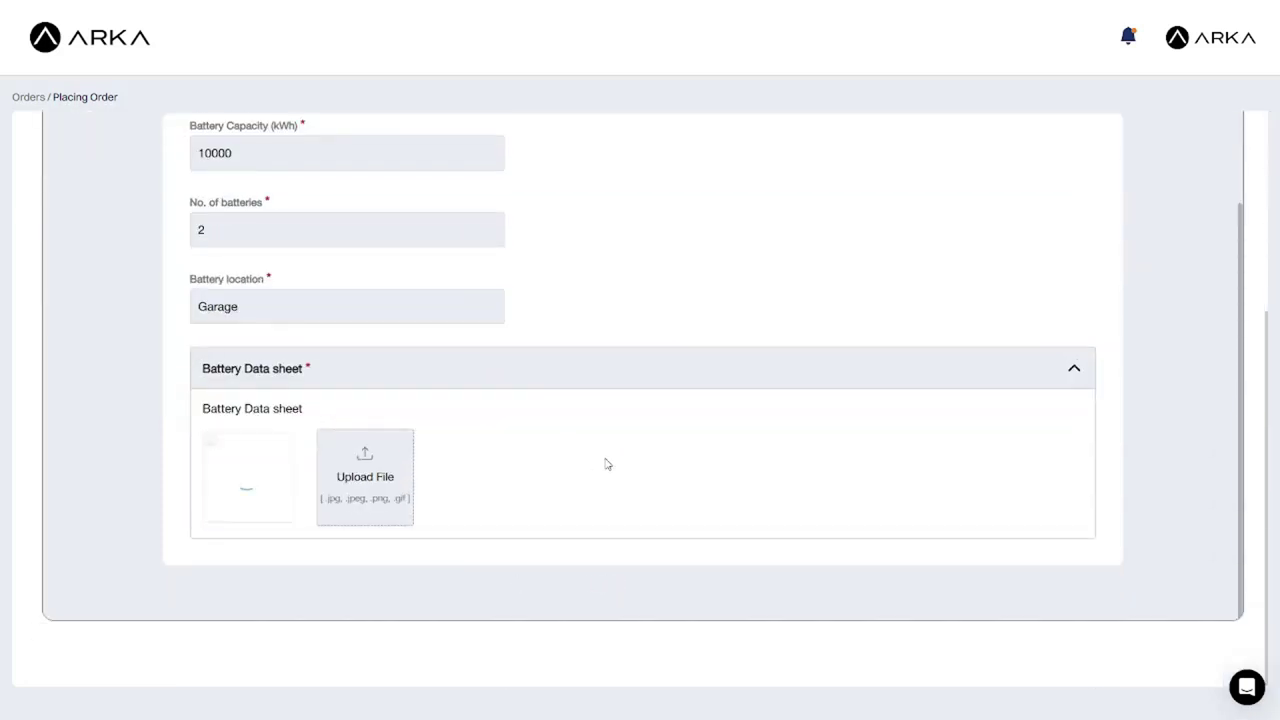
scroll(1029, 505, up, 5)
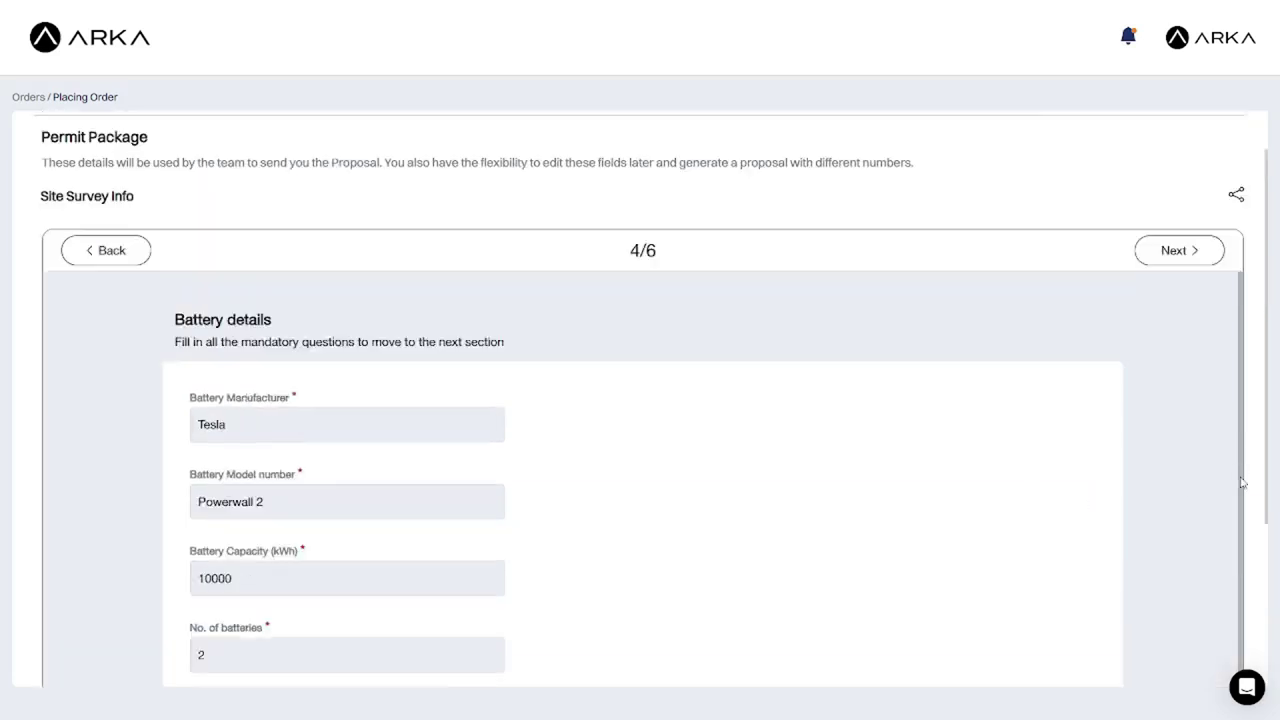
scroll(1241, 483, up, 1)
click(1160, 311)
Advance to the electrical information step and enter PGE as utility provider.
scroll(540, 427, down, 5)
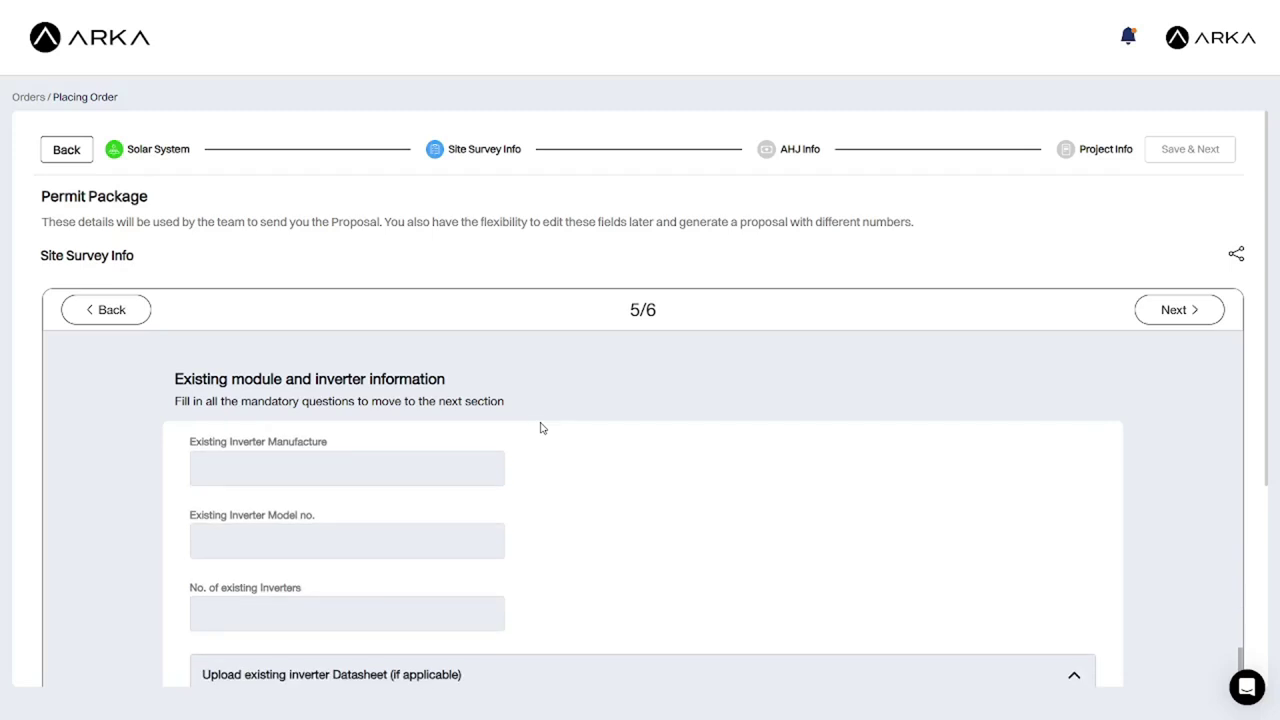
scroll(1149, 537, down, 3)
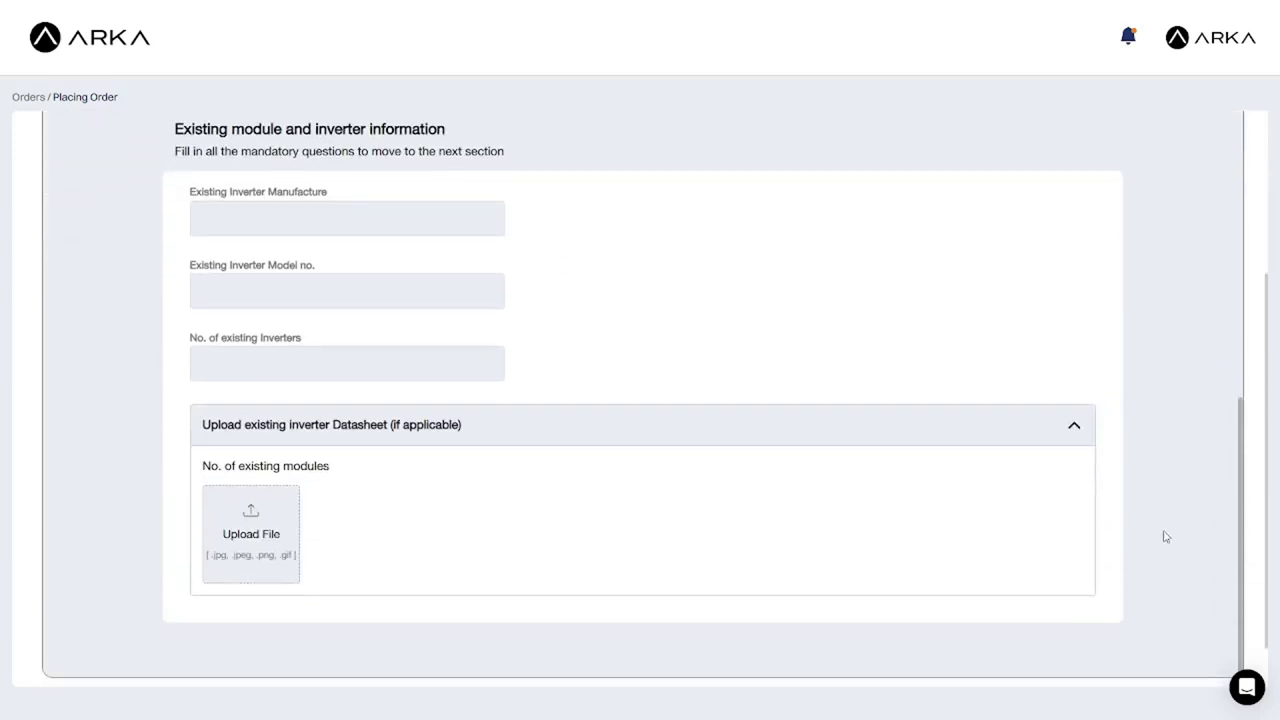
scroll(1257, 514, up, 3)
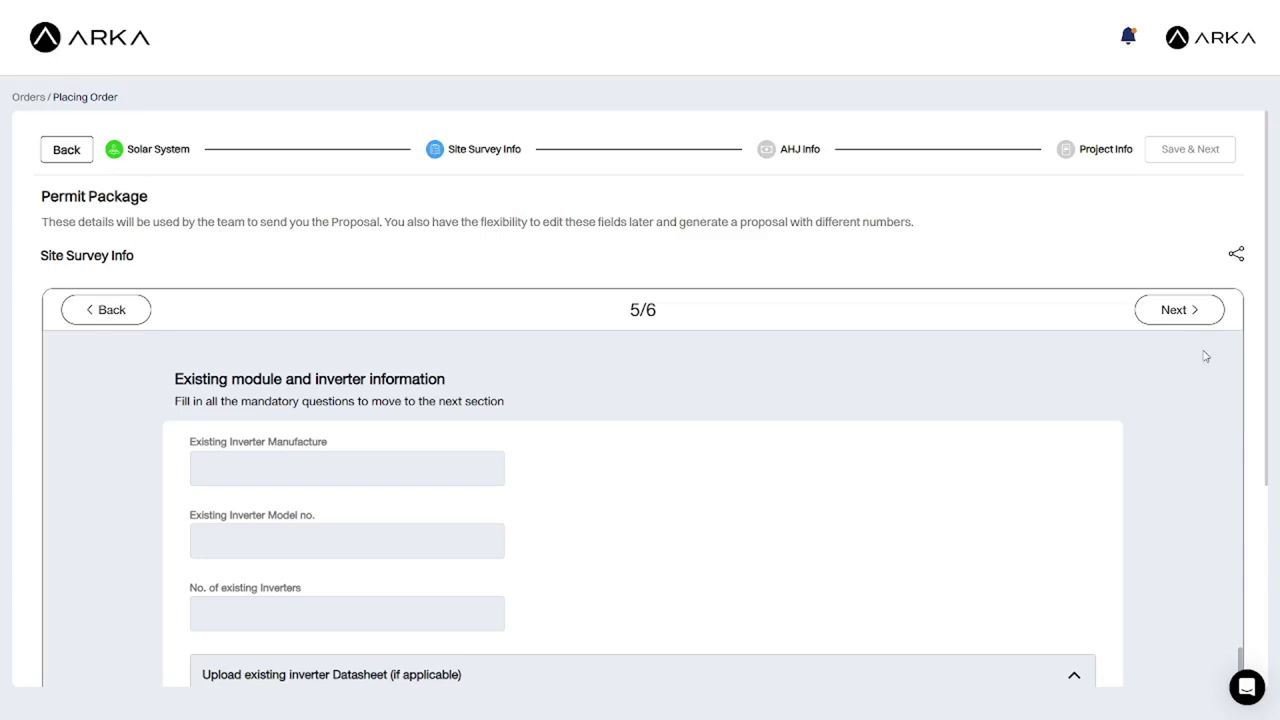
click(1170, 318)
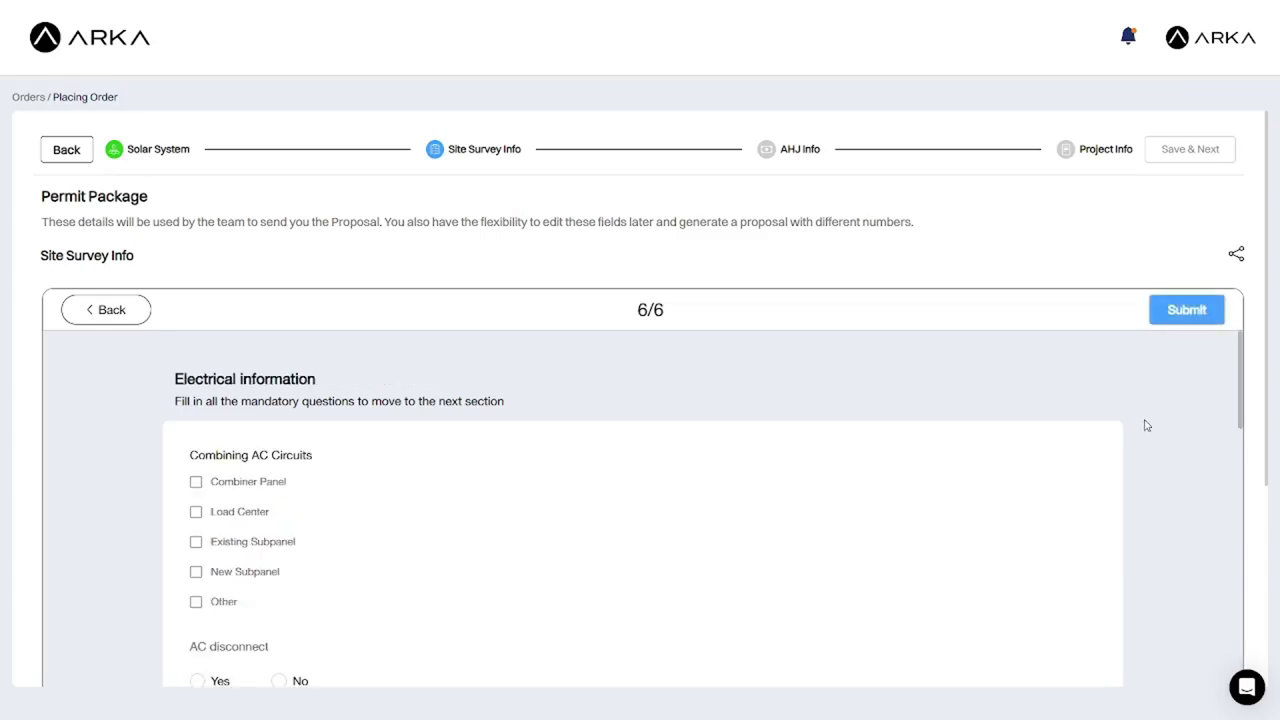
scroll(730, 540, down, 3)
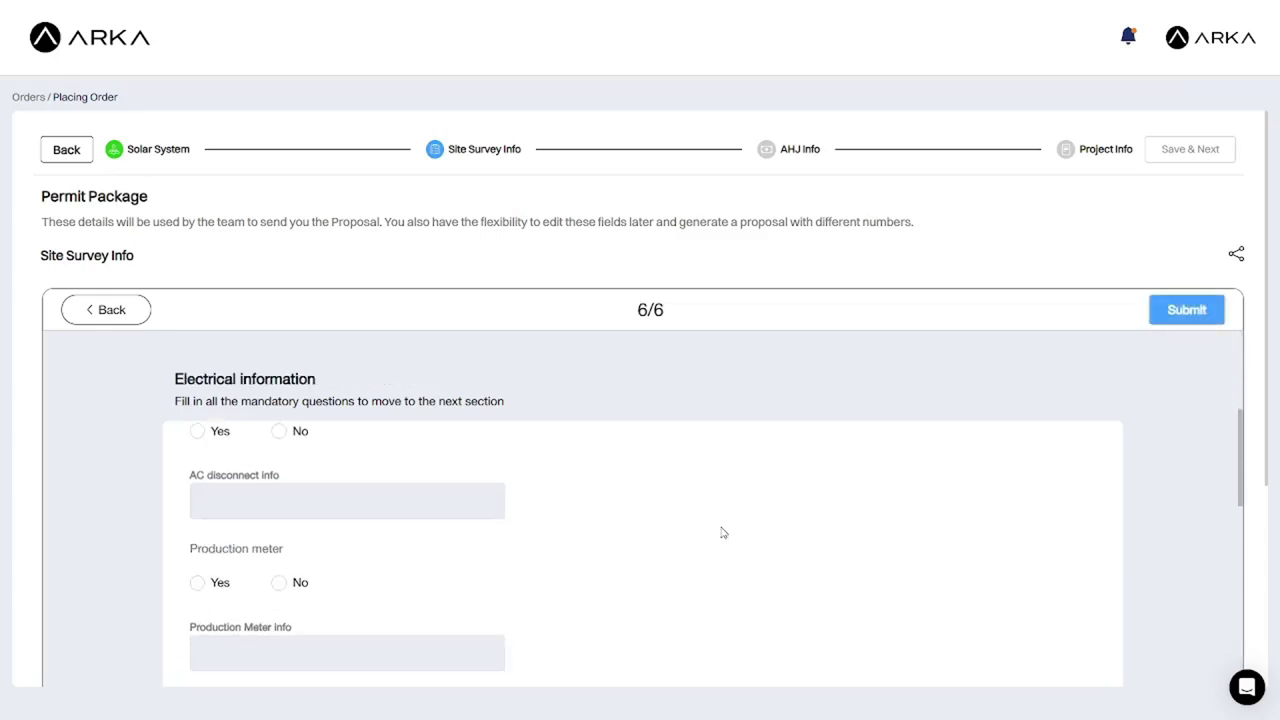
scroll(1170, 566, down, 2)
scroll(543, 491, down, 3)
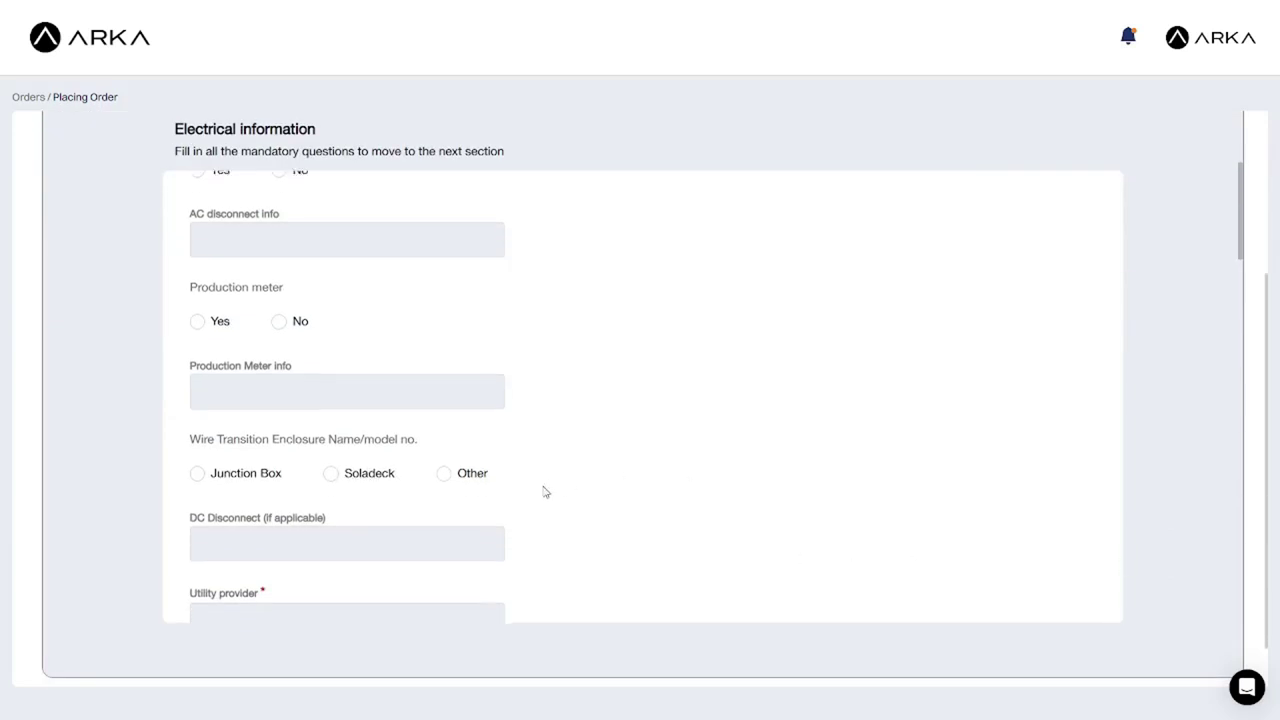
click(346, 384)
text(PGE)
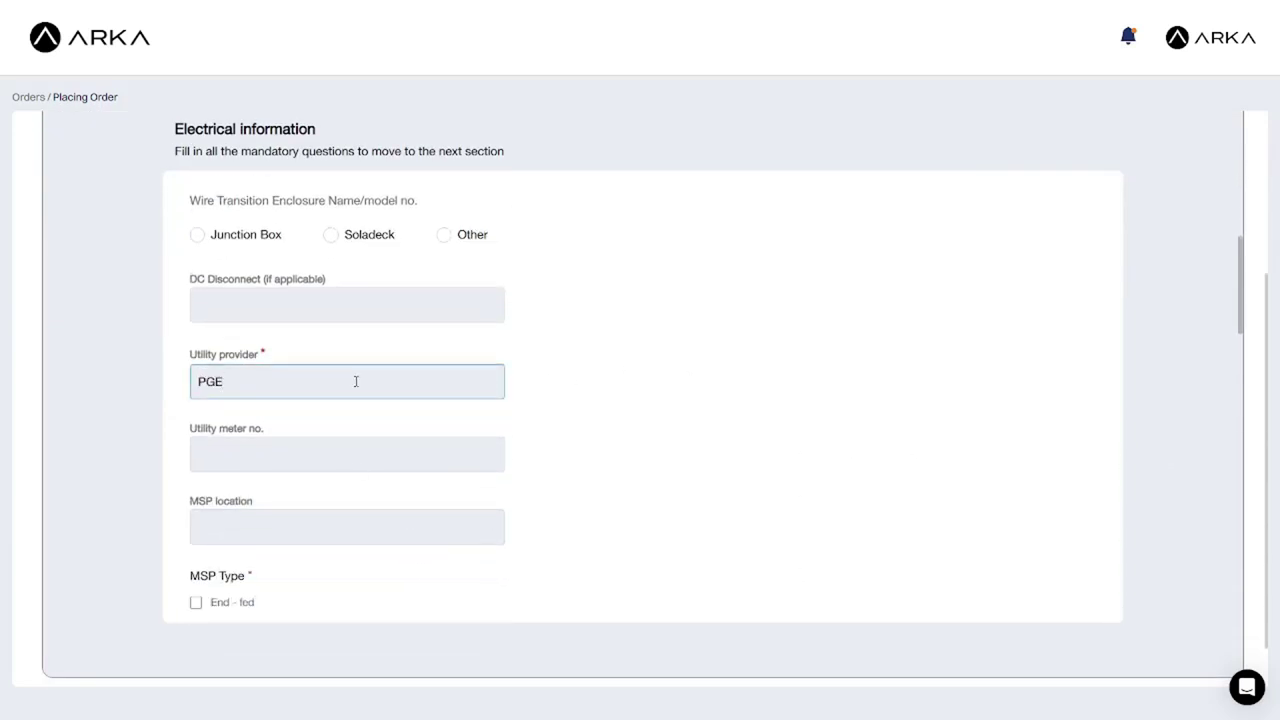
Set the MSP to Hot bus with 300 bus rating and 200 main breaker.
scroll(348, 384, down, 2)
scroll(350, 364, down, 1)
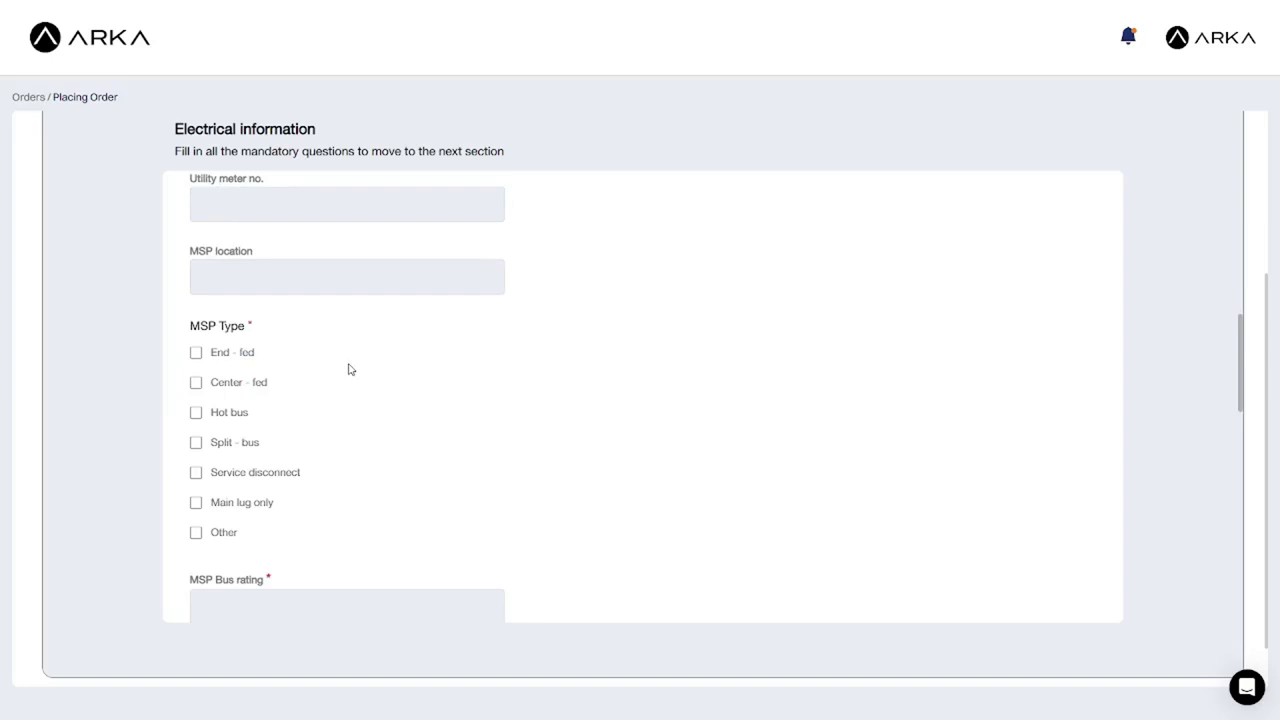
click(200, 414)
scroll(403, 430, down, 3)
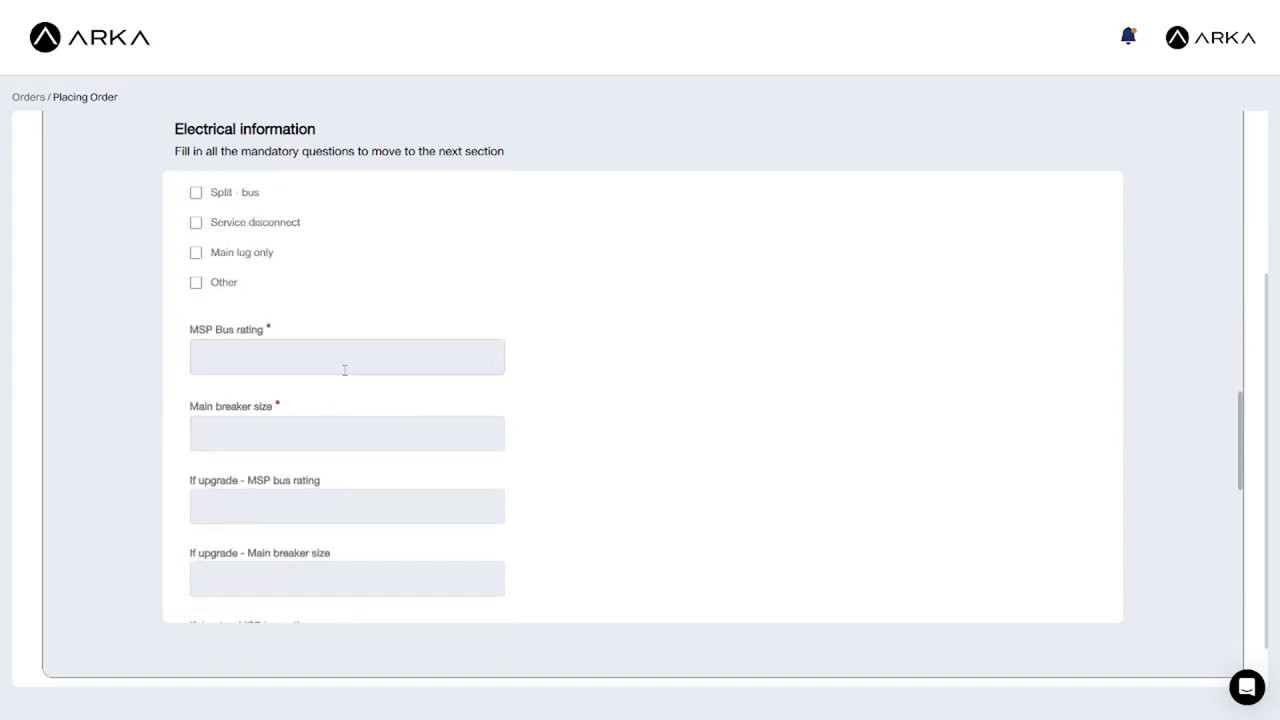
scroll(344, 370, down, 1)
click(332, 273)
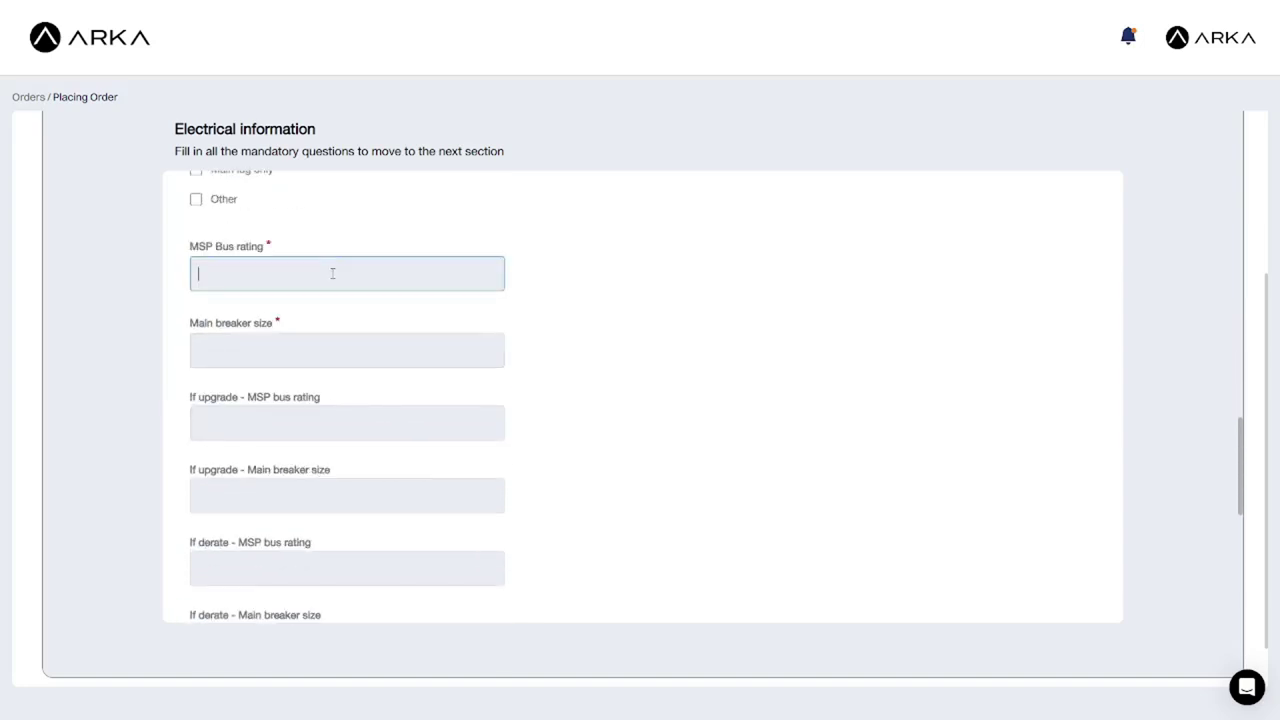
text(300)
click(314, 356)
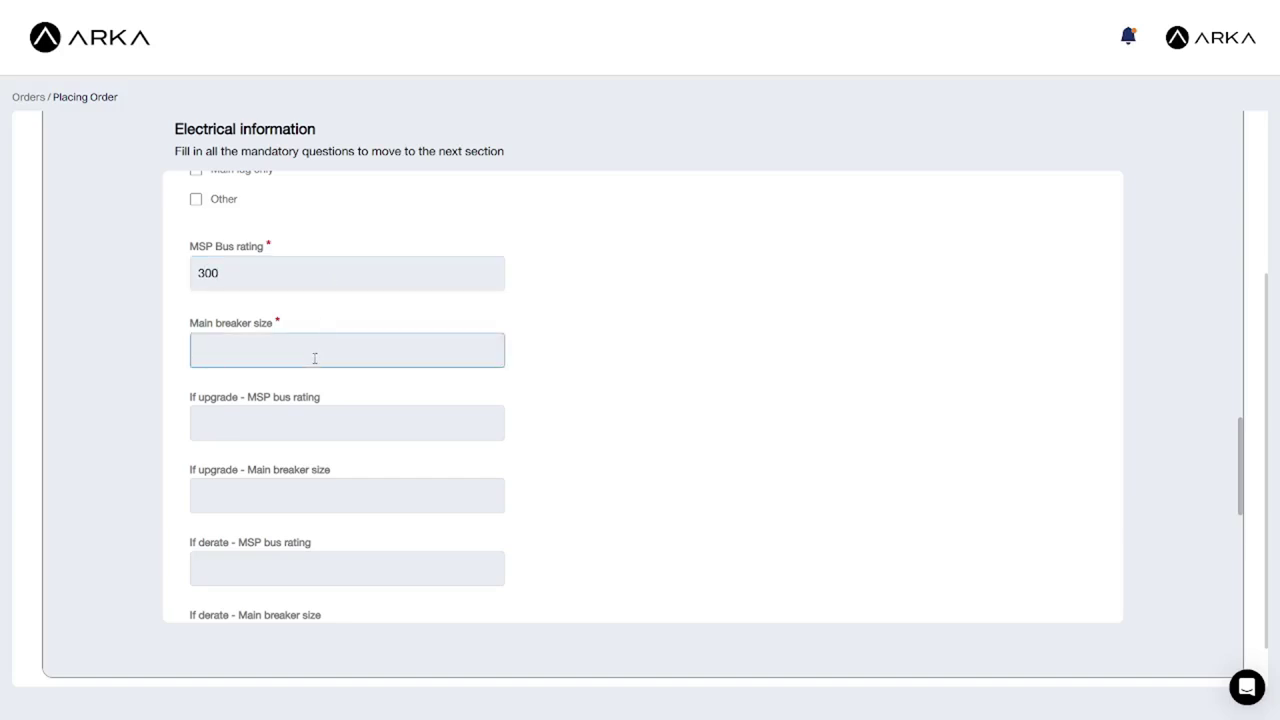
text(200)
Set the interconnection to PV Breaker located at the MSP.
scroll(310, 362, down, 5)
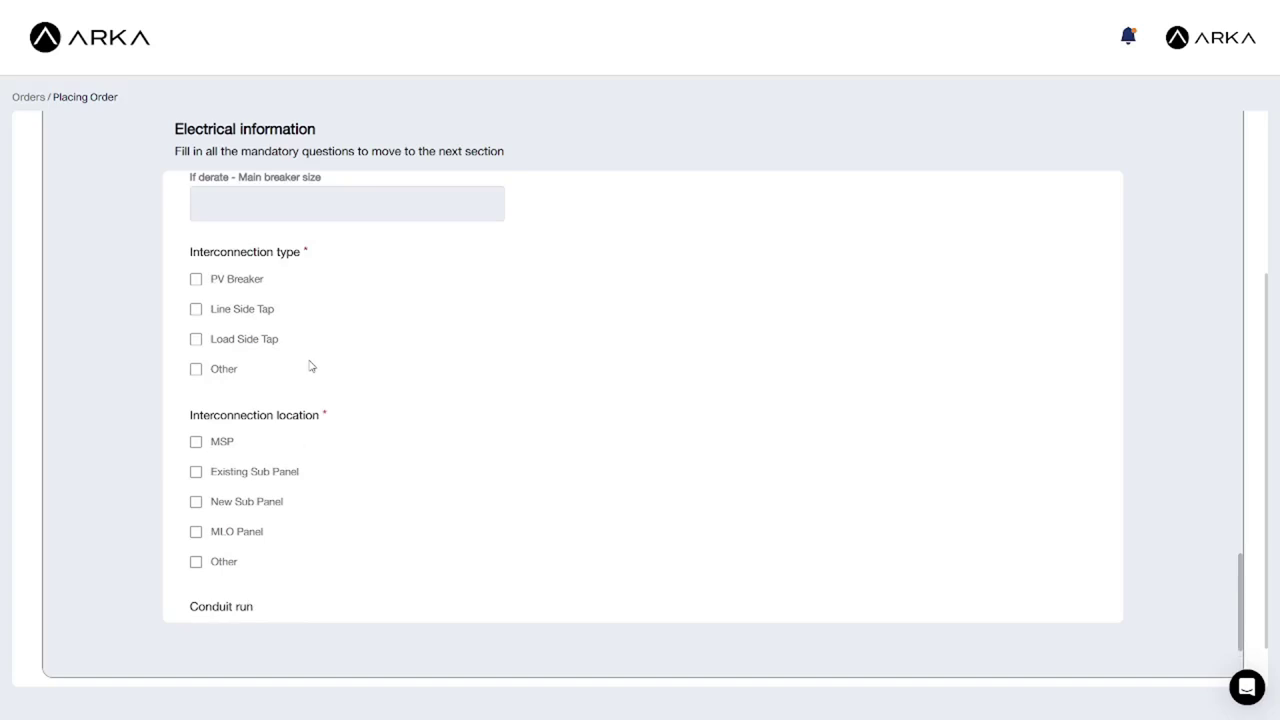
click(195, 281)
click(196, 442)
scroll(540, 480, down, 3)
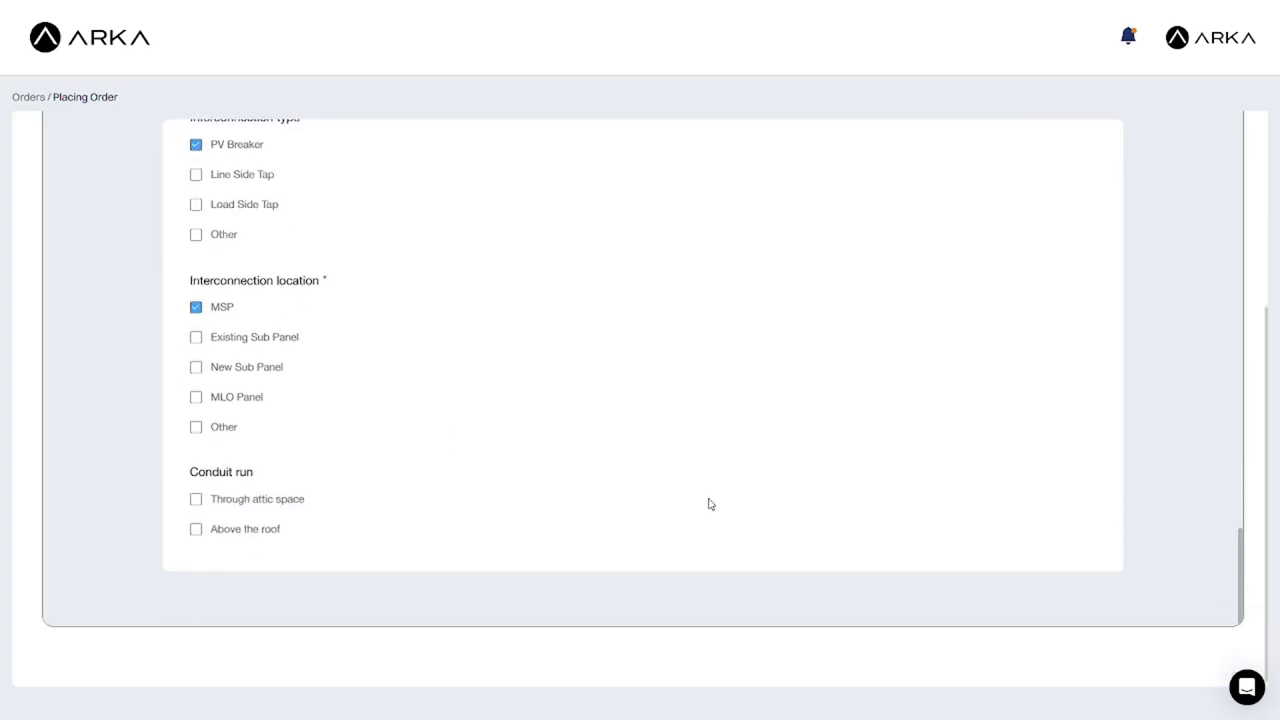
scroll(1221, 438, up, 5)
Submit the site survey and choose 2019 CBC as the building code.
click(1177, 309)
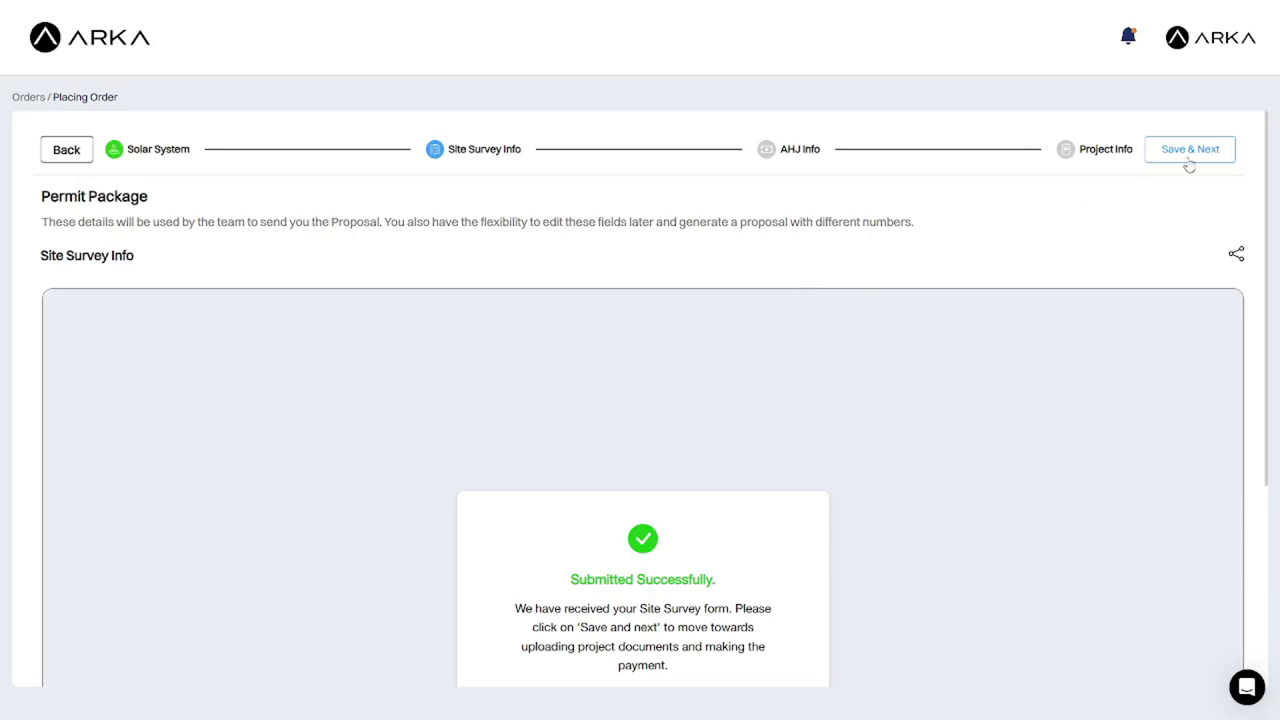
click(1188, 157)
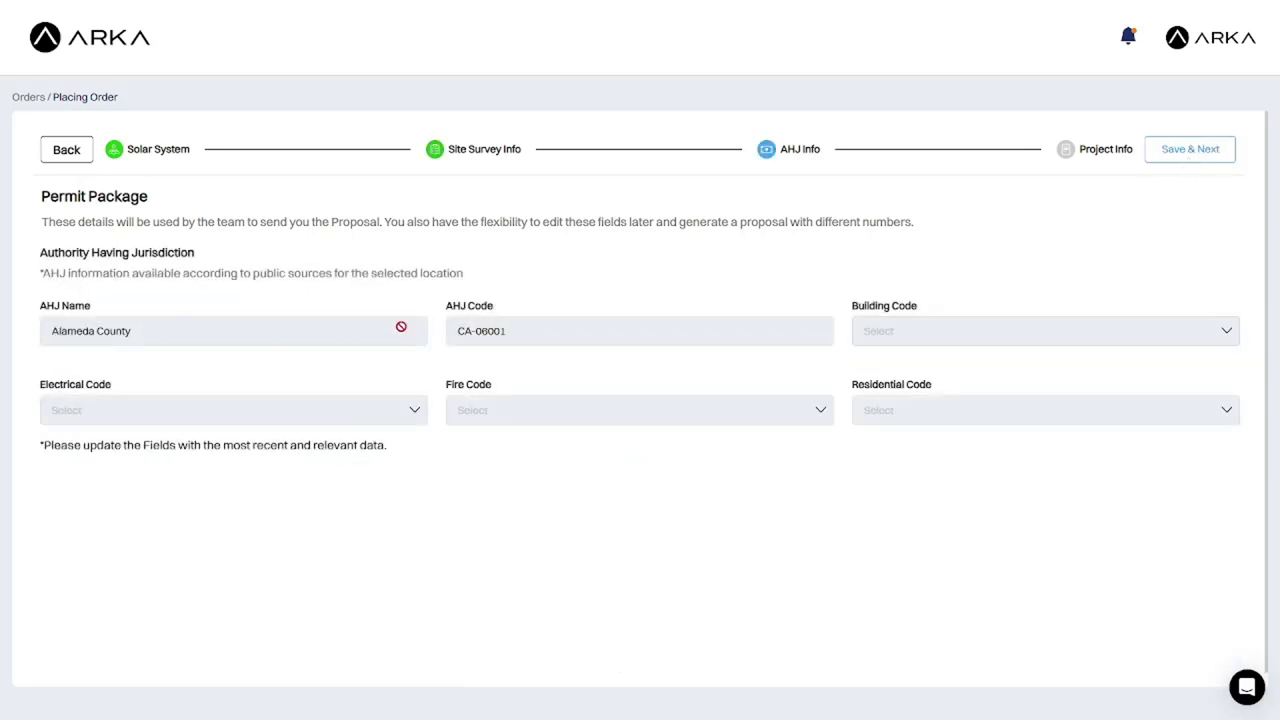
click(923, 335)
click(905, 396)
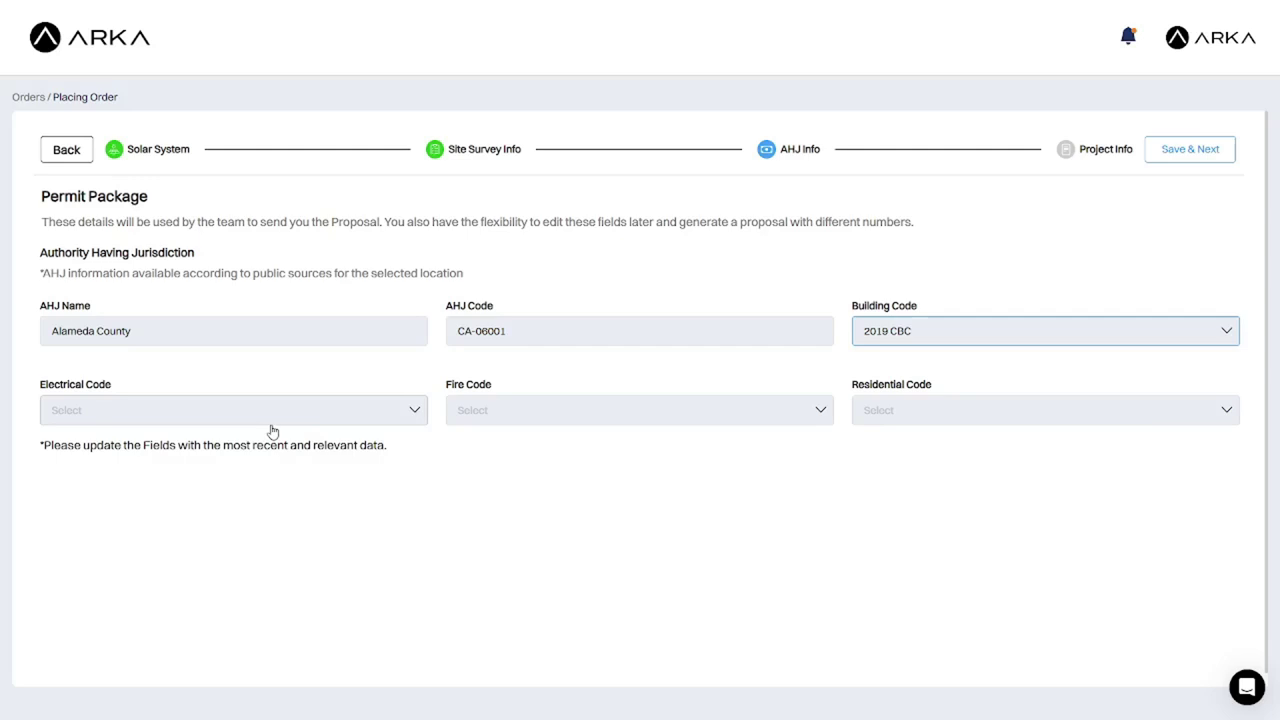
Choose 2020 NEC, 2019 CFC and 2019 CRC codes, then save the AHJ info.
click(271, 416)
click(240, 451)
click(533, 416)
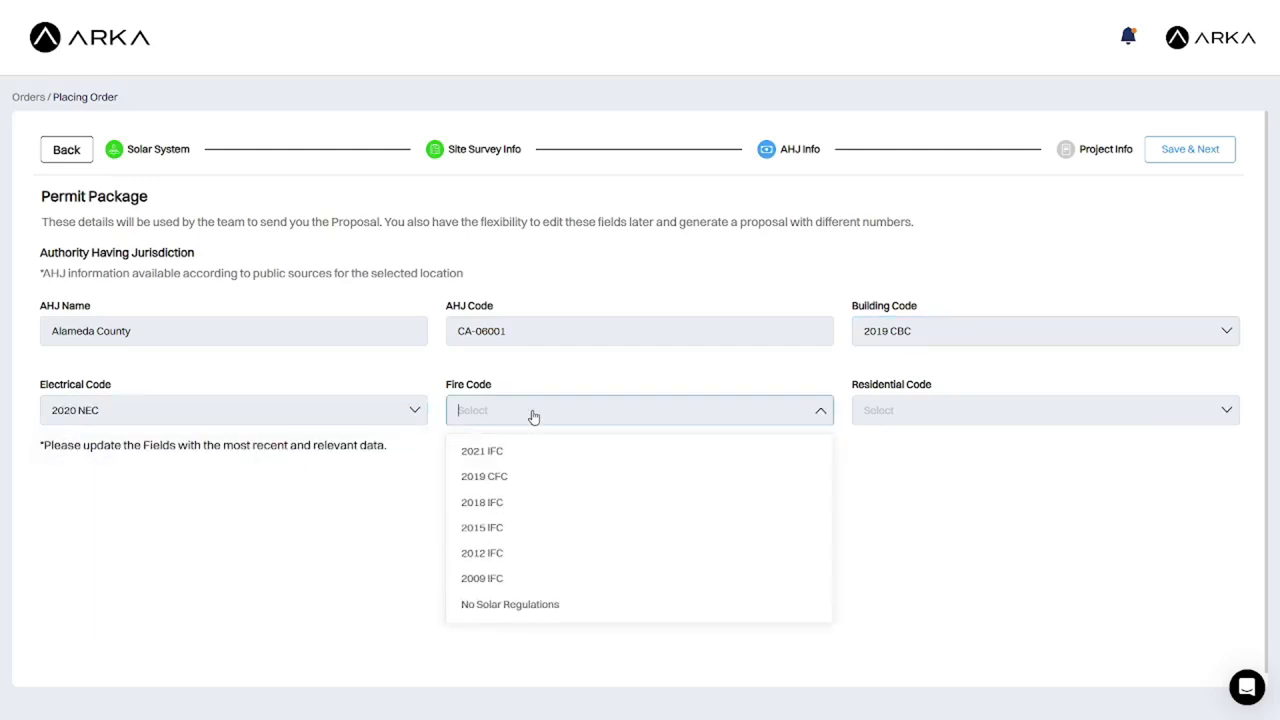
click(523, 478)
click(948, 414)
click(940, 477)
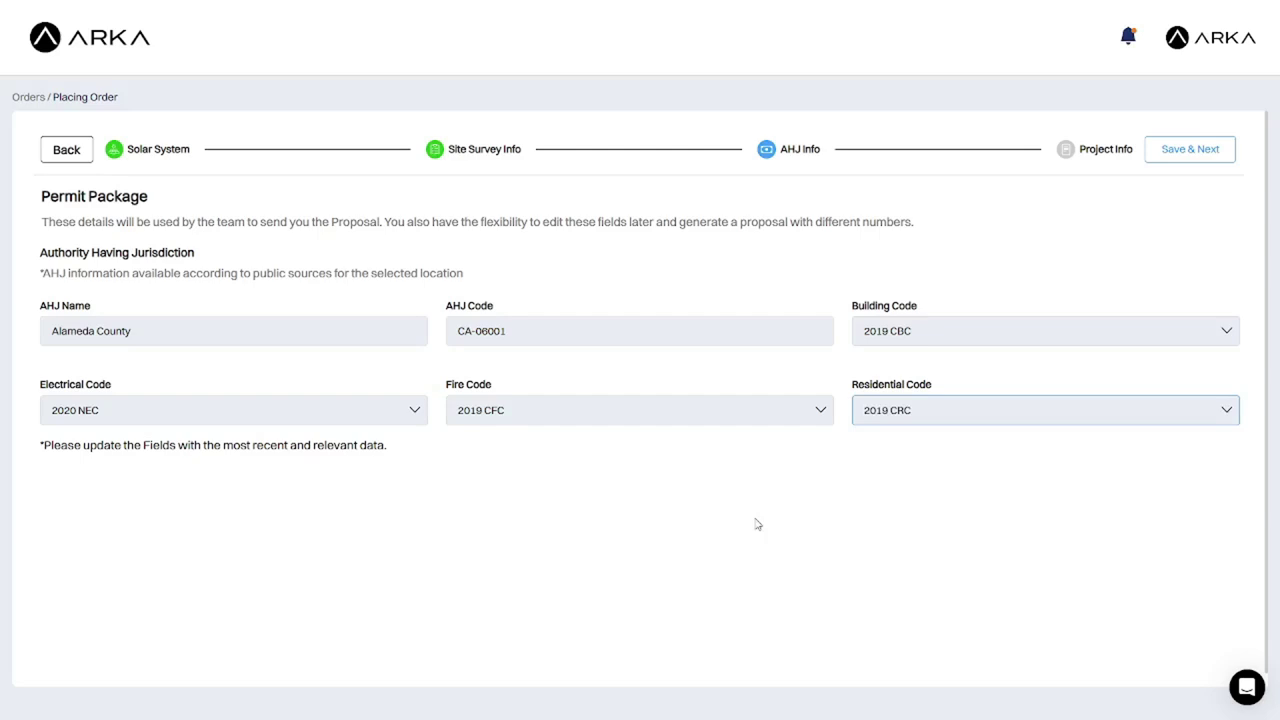
click(1184, 160)
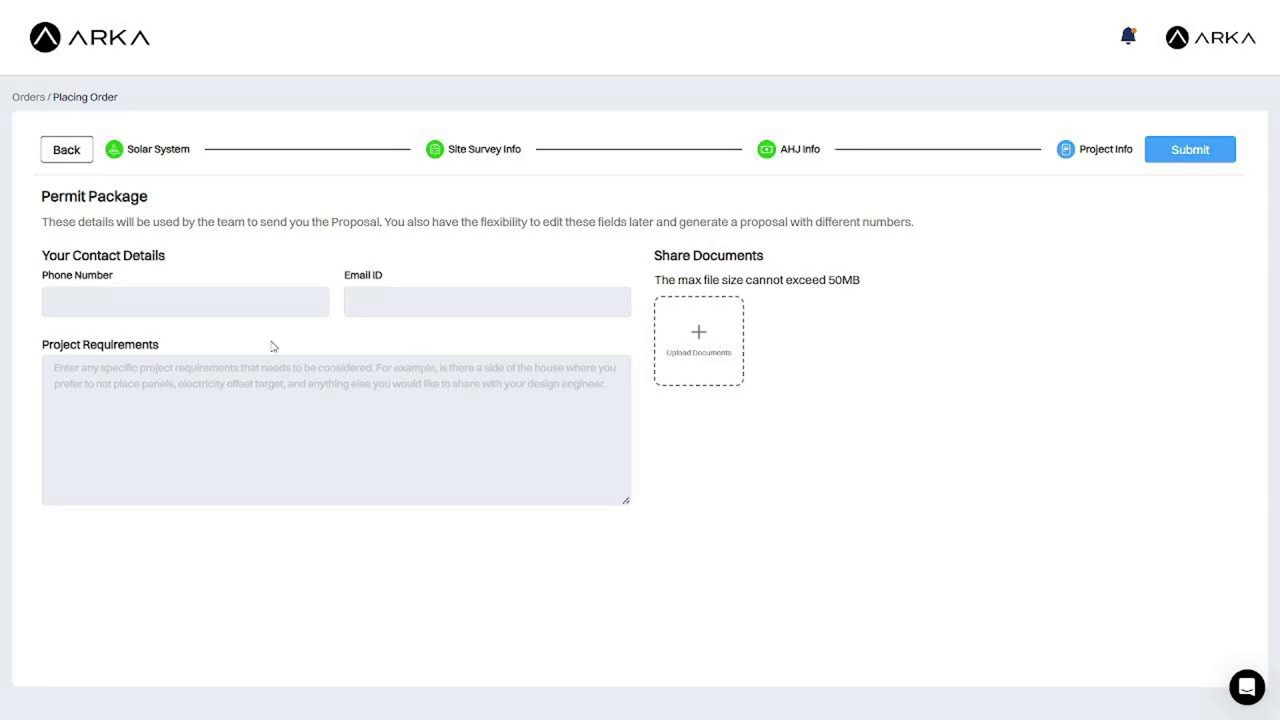
Submit project info, keep 48 hrs Express delivery, and add Structural and Electrical PE Stamping.
click(1177, 151)
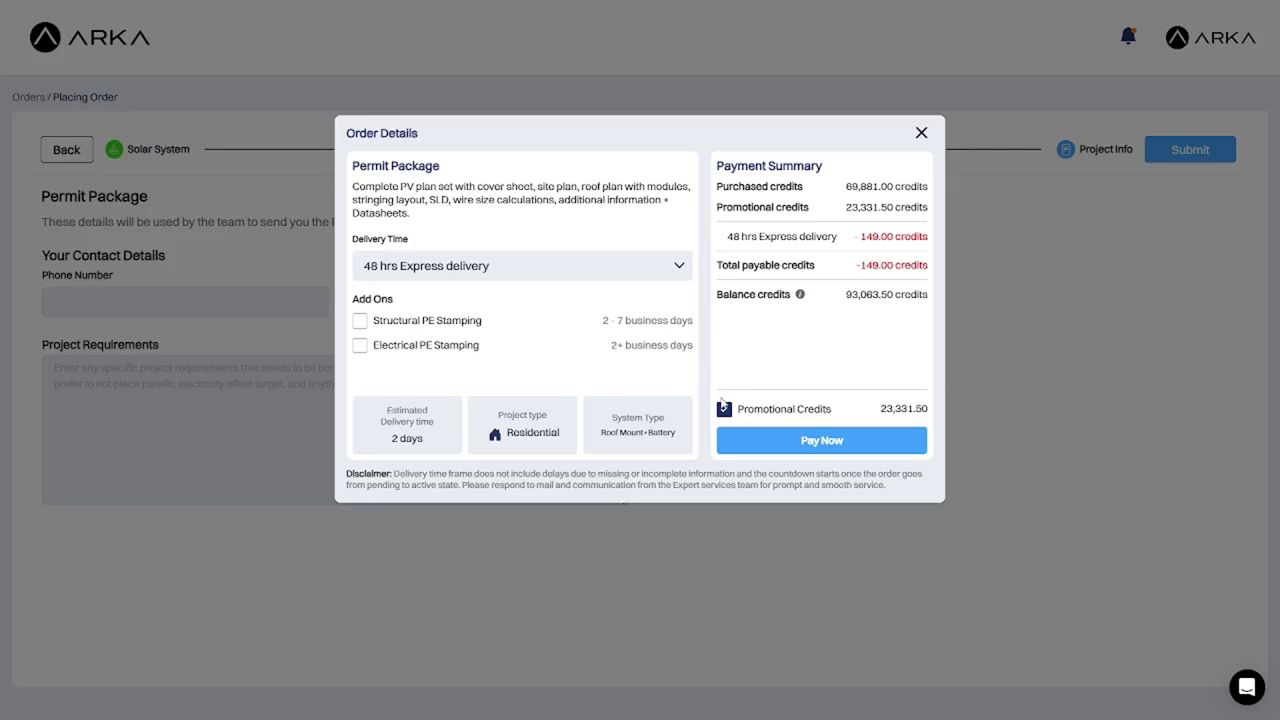
click(505, 265)
click(505, 265)
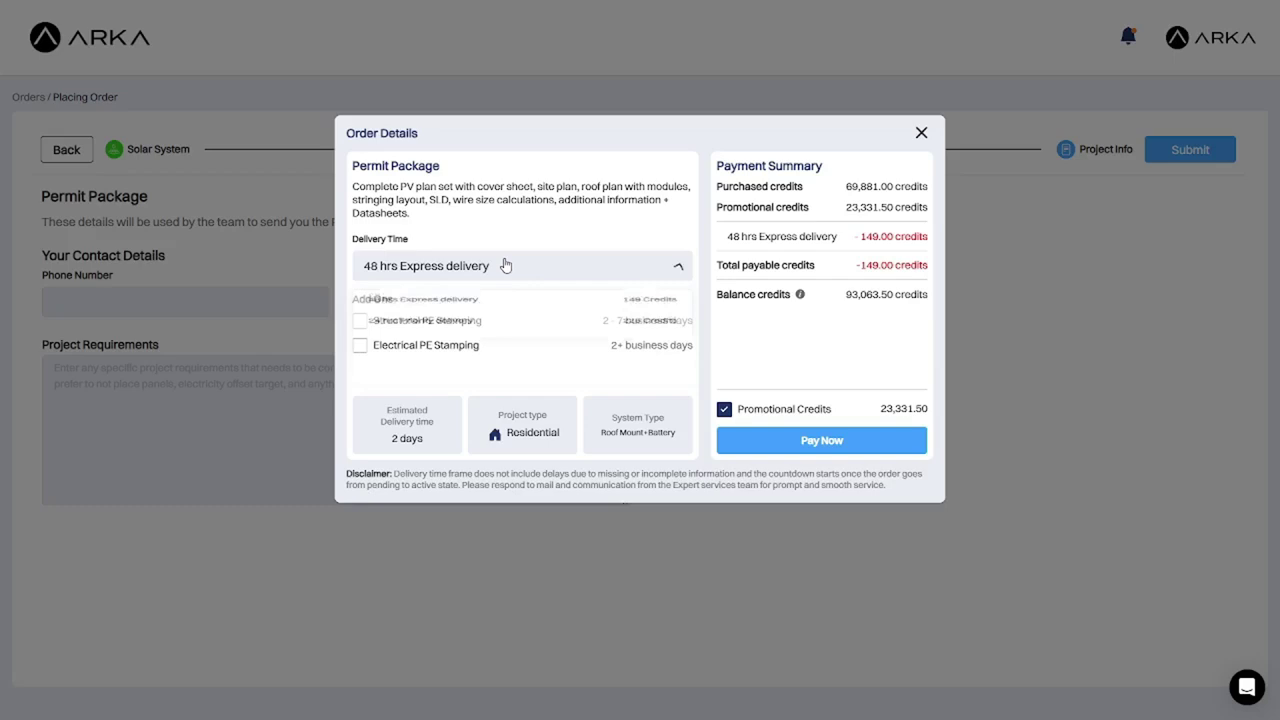
click(359, 324)
click(359, 348)
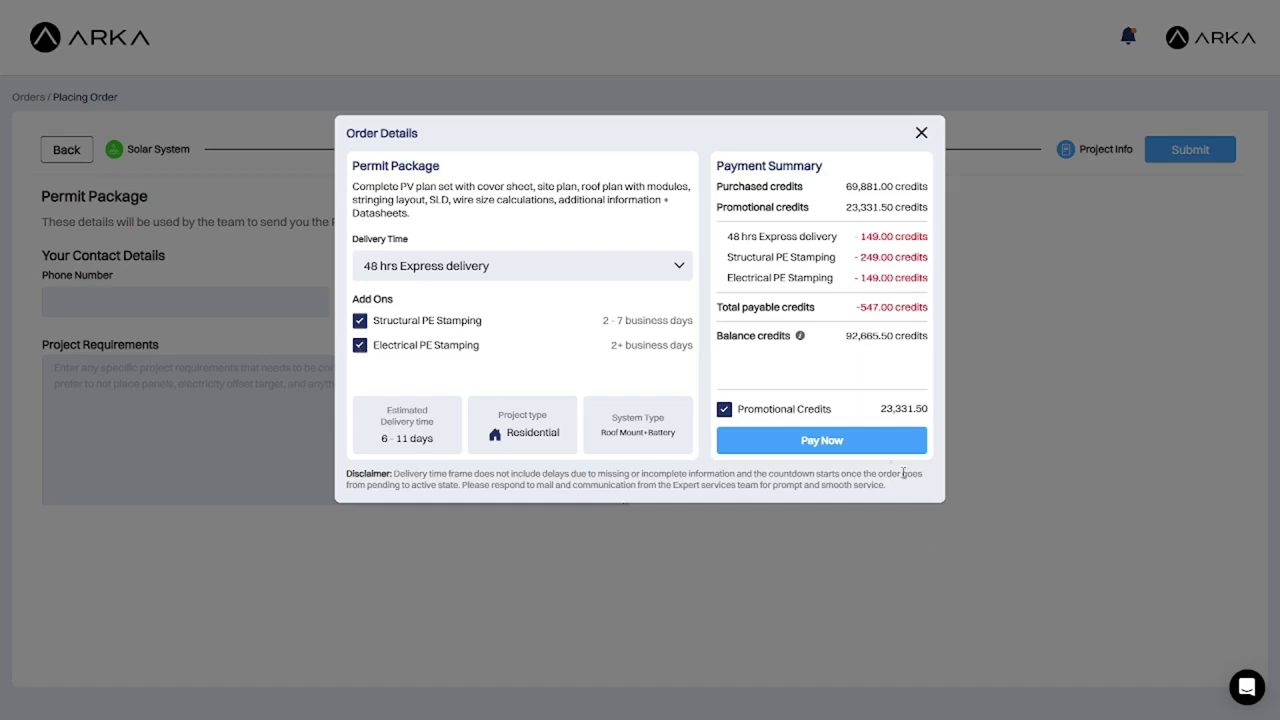
Pay 547.00 credits to place the permit package order.
click(861, 445)
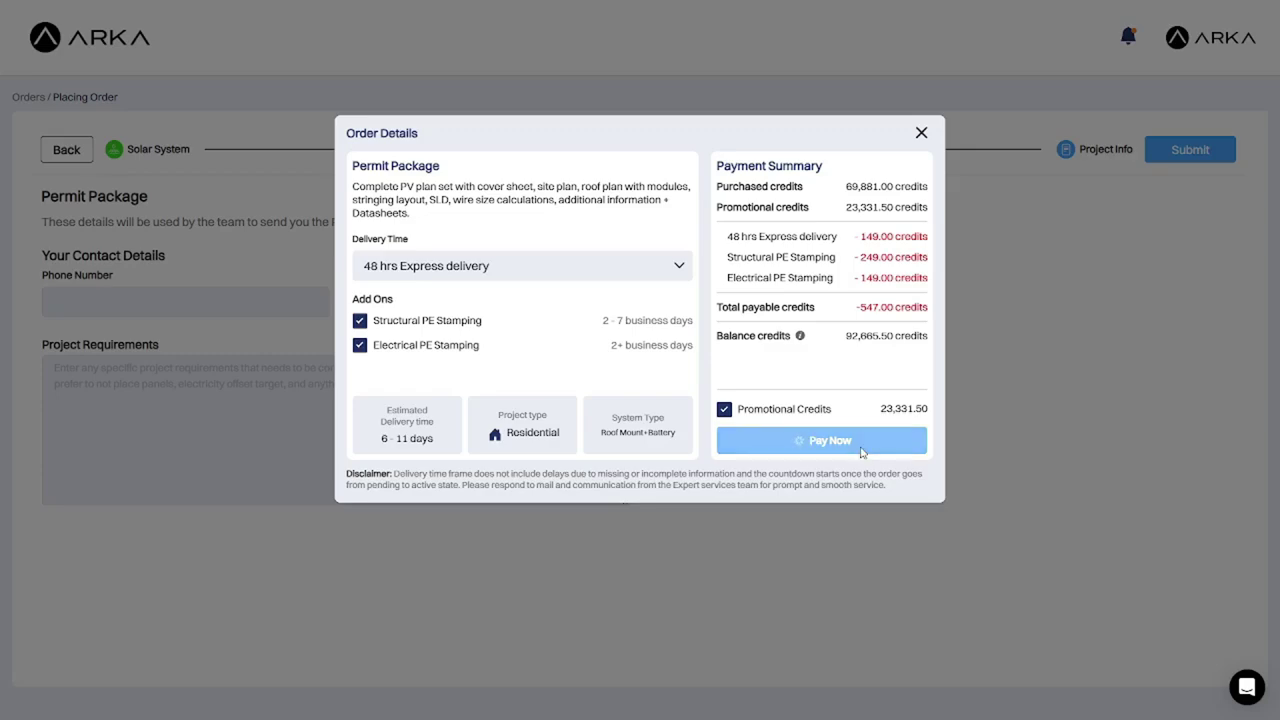